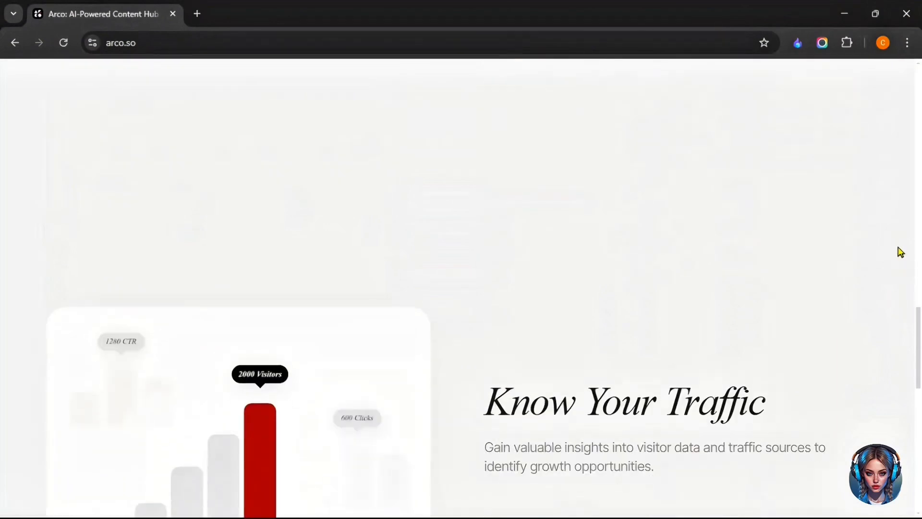
# Choose to build the link-in-bio page from scratch
pyautogui.scroll(-6, 900, 252)
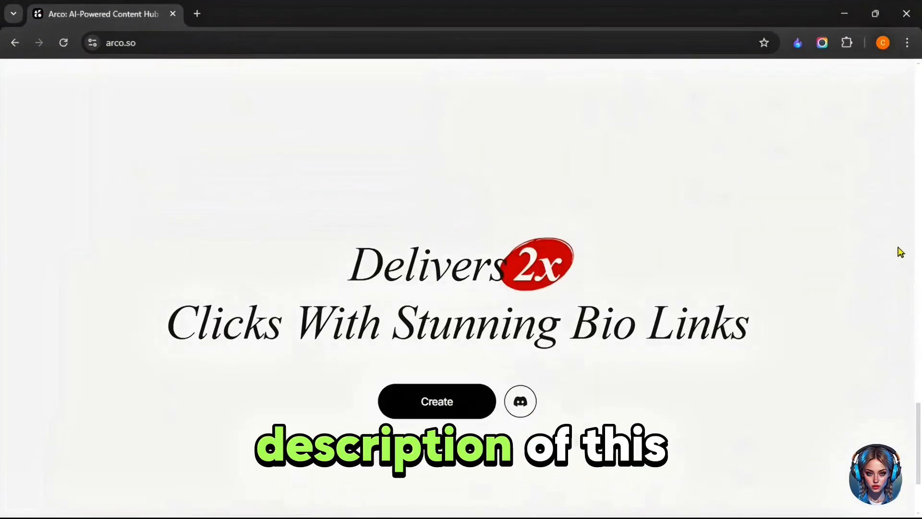
pyautogui.scroll(10, 901, 252)
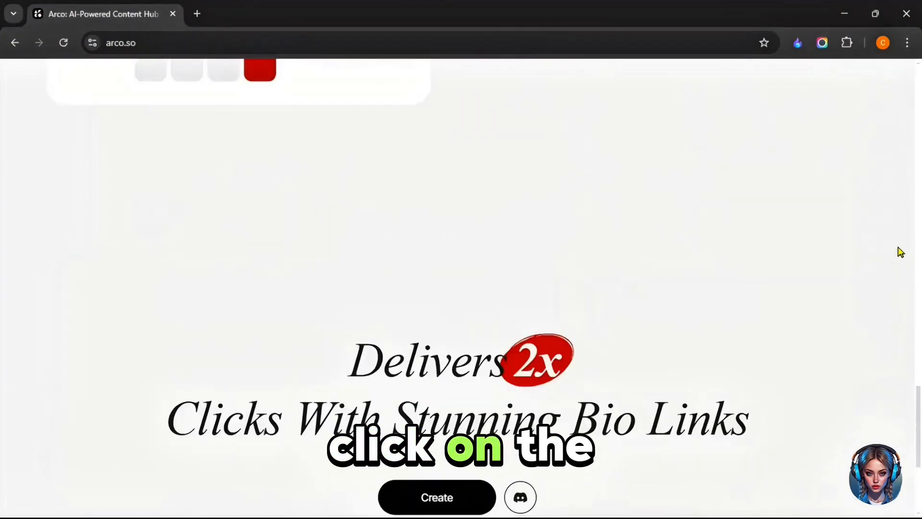
pyautogui.scroll(10, 900, 250)
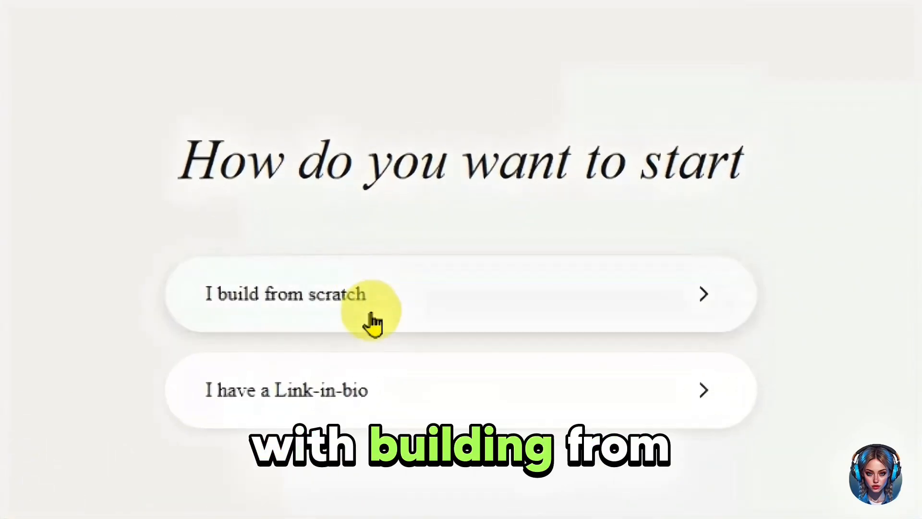
pyautogui.click(604, 320)
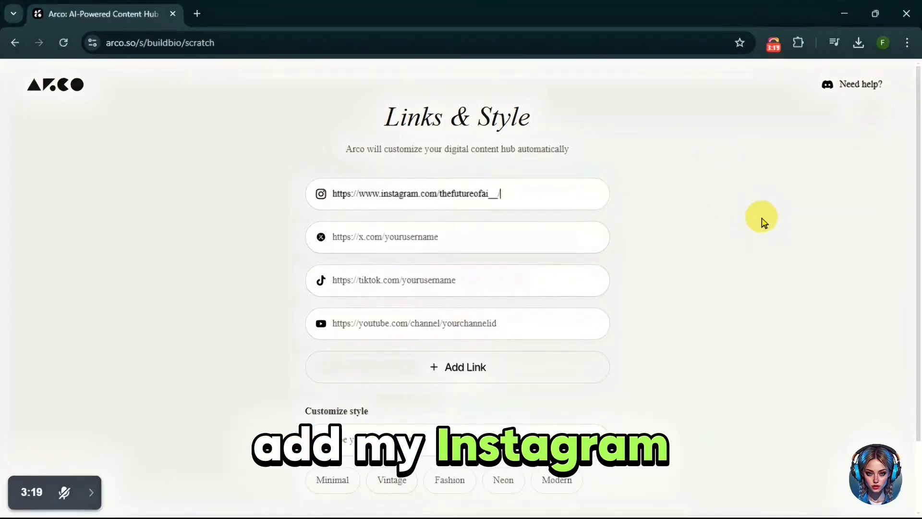
pyautogui.press('BackSpace')
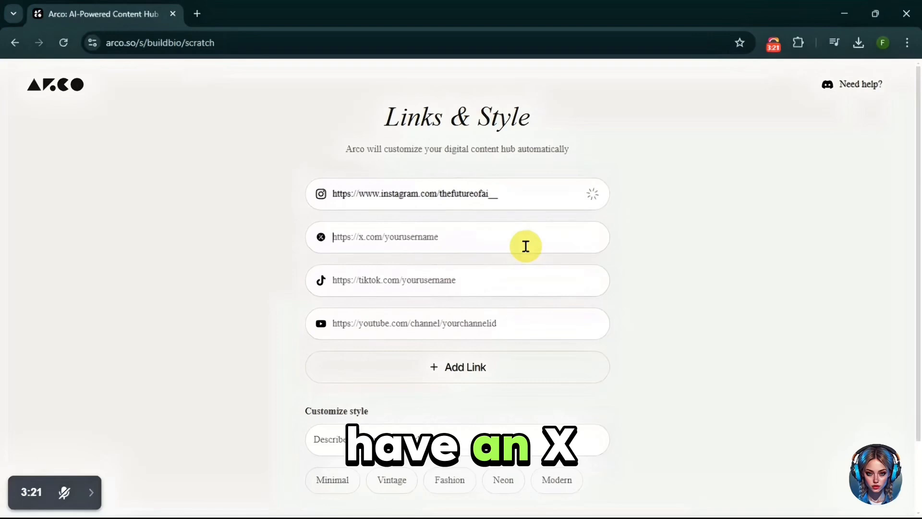
pyautogui.click(496, 244)
pyautogui.write('https://www.tiktok.com/@thefutureofai__')
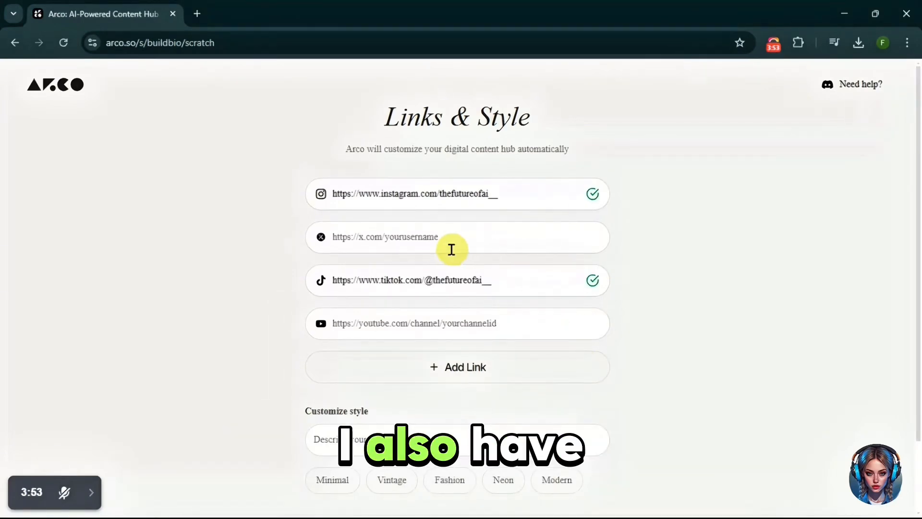
pyautogui.rightClick(450, 325)
pyautogui.click(480, 136)
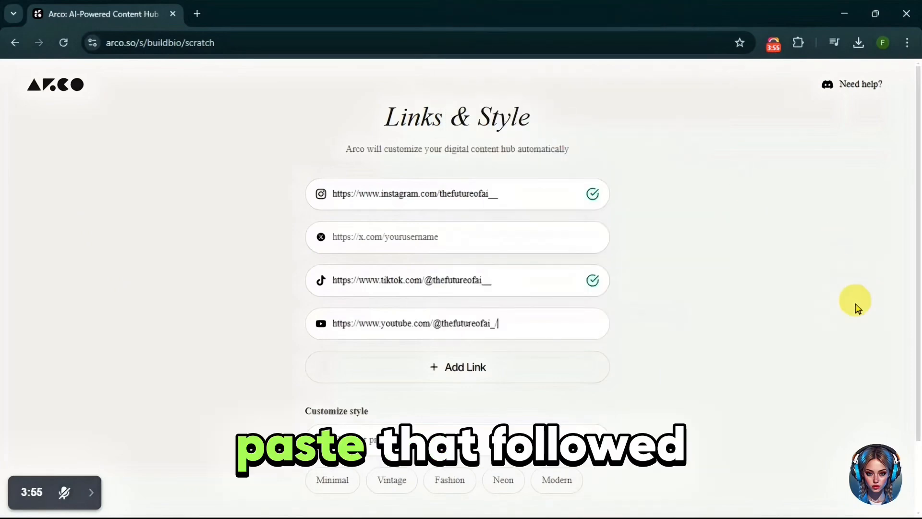
pyautogui.press('BackSpace')
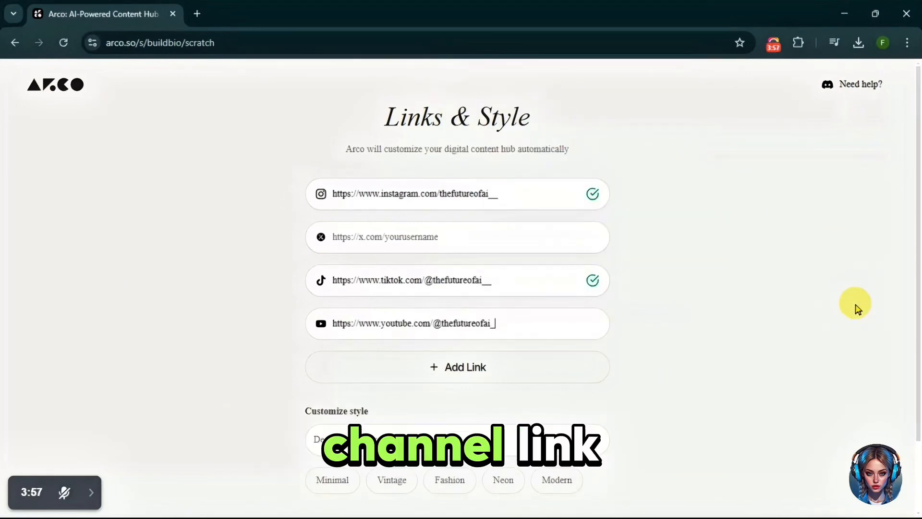
# Add two empty URL fields below the YouTube link
pyautogui.scroll(-2, 753, 310)
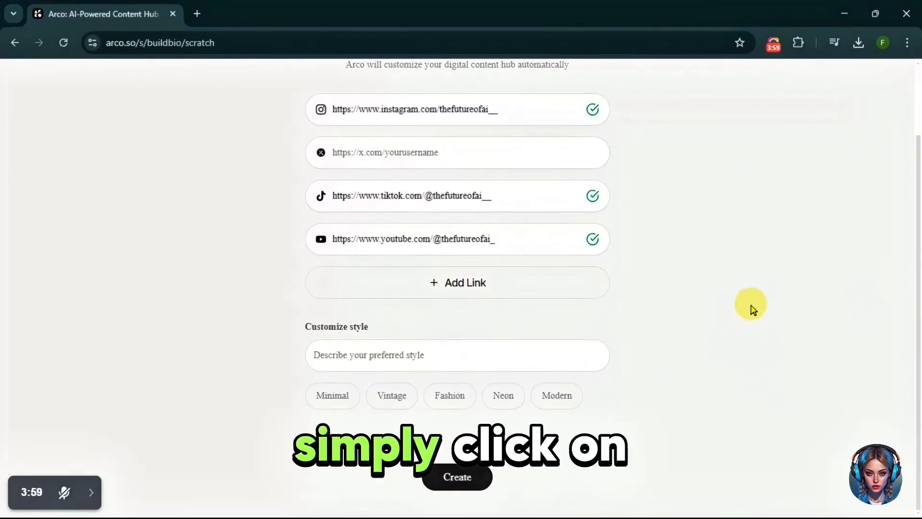
pyautogui.click(480, 283)
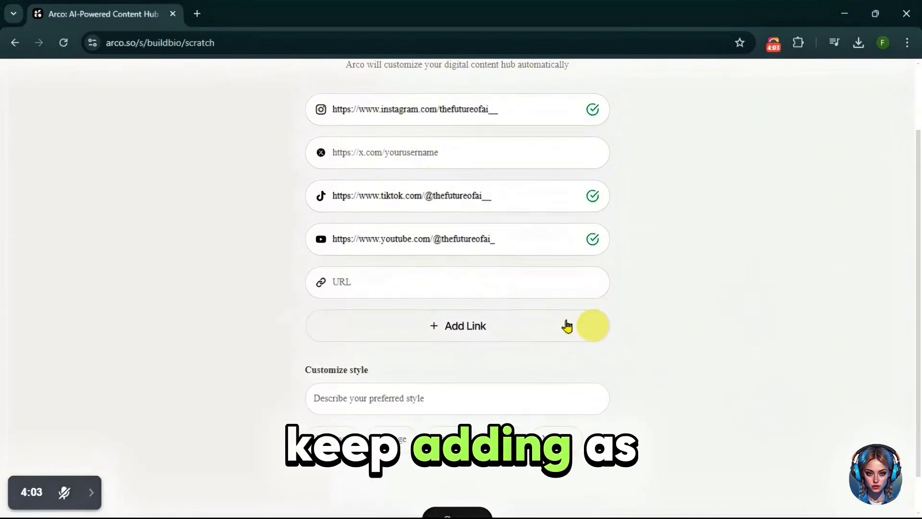
pyautogui.click(600, 332)
pyautogui.scroll(-1, 721, 305)
pyautogui.scroll(3, 718, 306)
pyautogui.scroll(-2, 718, 305)
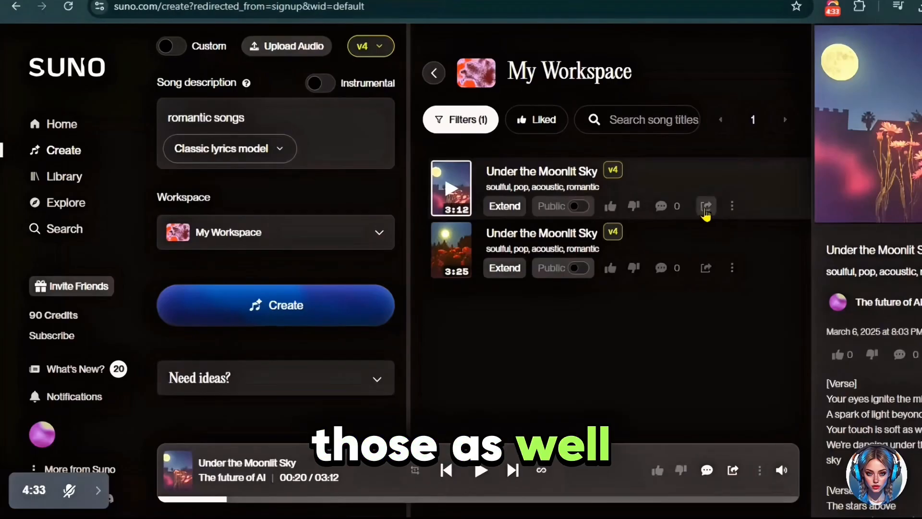
# Copy the share link of the first "Under the Moonlit Sky" song in Suno and paste it into the first extra URL field in Arco
pyautogui.click(704, 209)
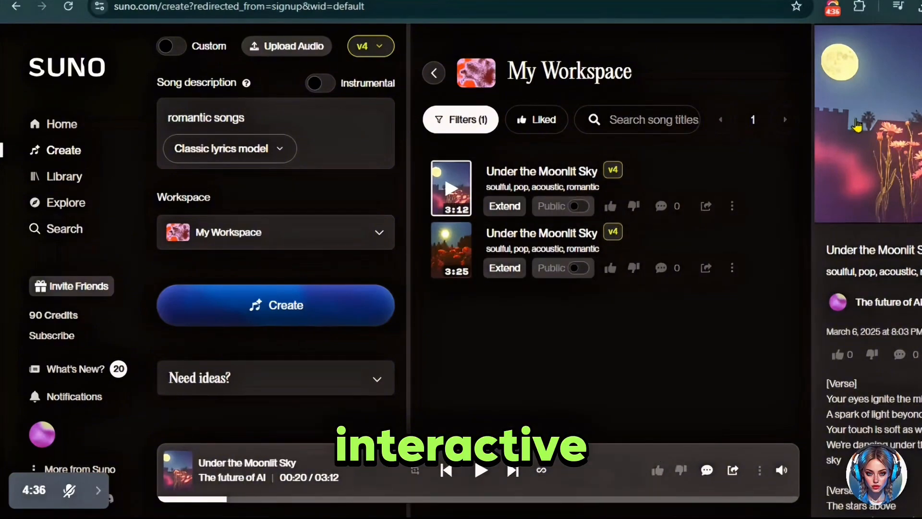
pyautogui.click(576, 0)
pyautogui.rightClick(485, 266)
pyautogui.click(528, 319)
# Paste the share link of the second "Under the Moonlit Sky" song into the second extra URL field
pyautogui.rightClick(485, 310)
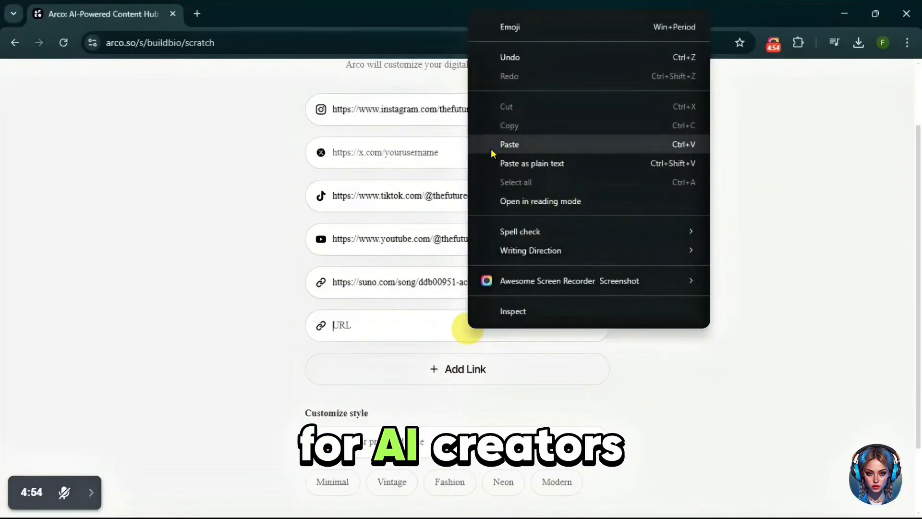
pyautogui.click(531, 112)
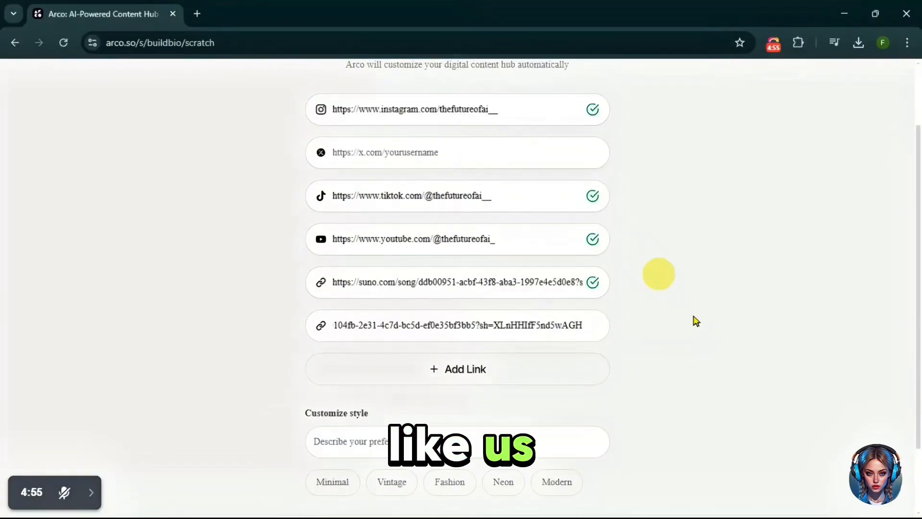
pyautogui.moveTo(598, 329); pyautogui.dragTo(319, 343)
pyautogui.click(687, 356)
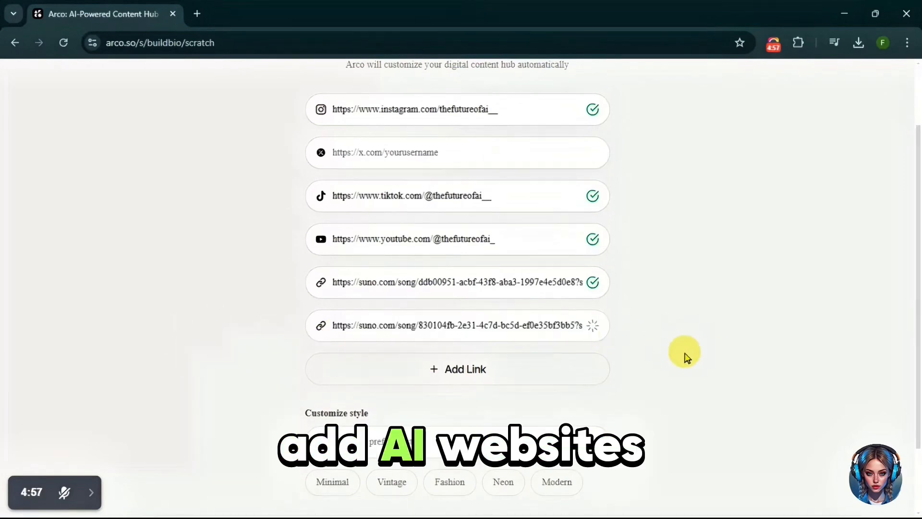
# Add one more empty URL field below the two Suno song links
pyautogui.scroll(2, 685, 356)
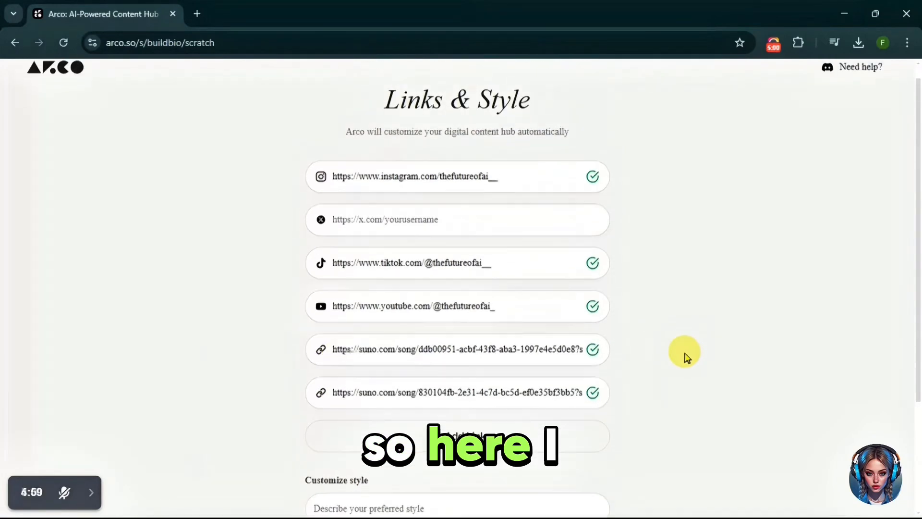
pyautogui.scroll(-2, 671, 370)
pyautogui.scroll(-1, 671, 370)
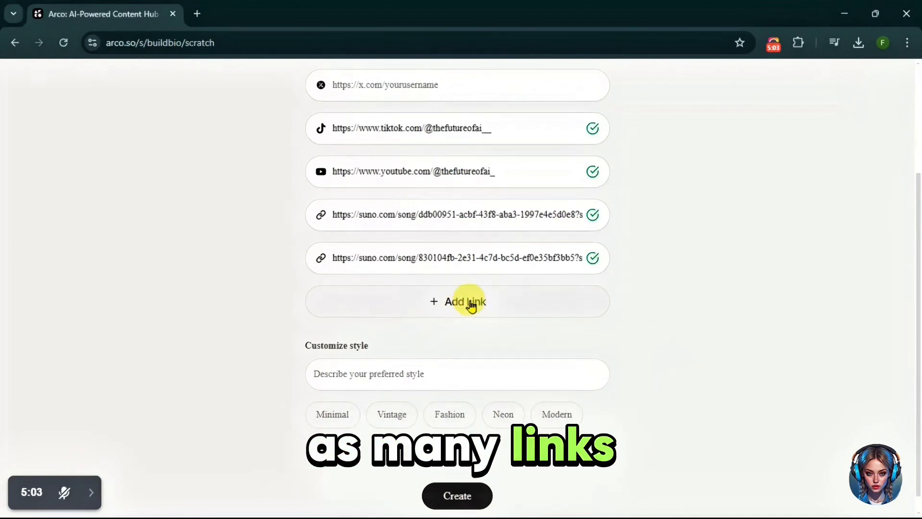
pyautogui.click(470, 303)
pyautogui.scroll(3, 610, 255)
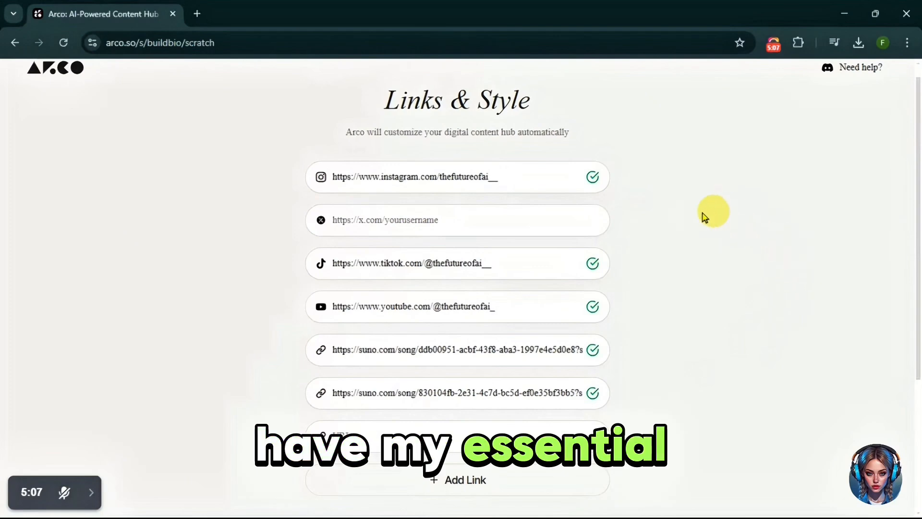
# Set the preferred style to Minimal and create the content hub page
pyautogui.scroll(-3, 810, 339)
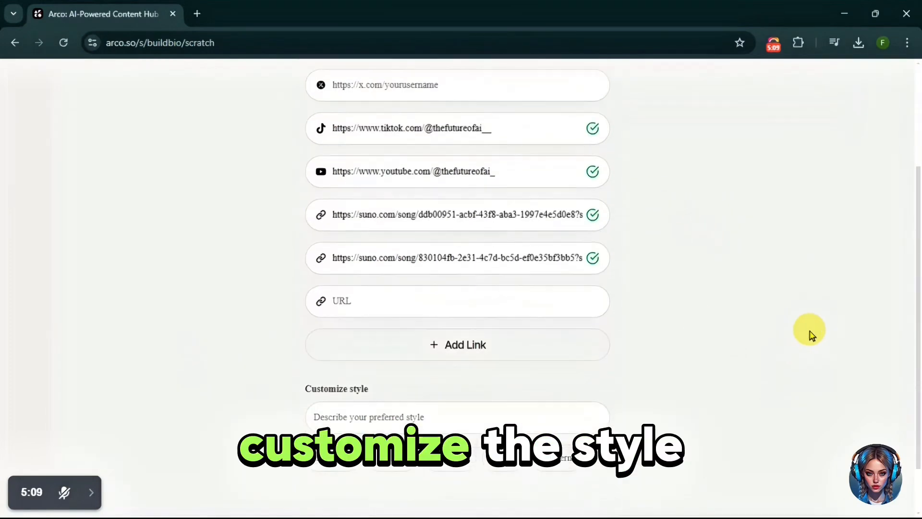
pyautogui.scroll(-2, 810, 336)
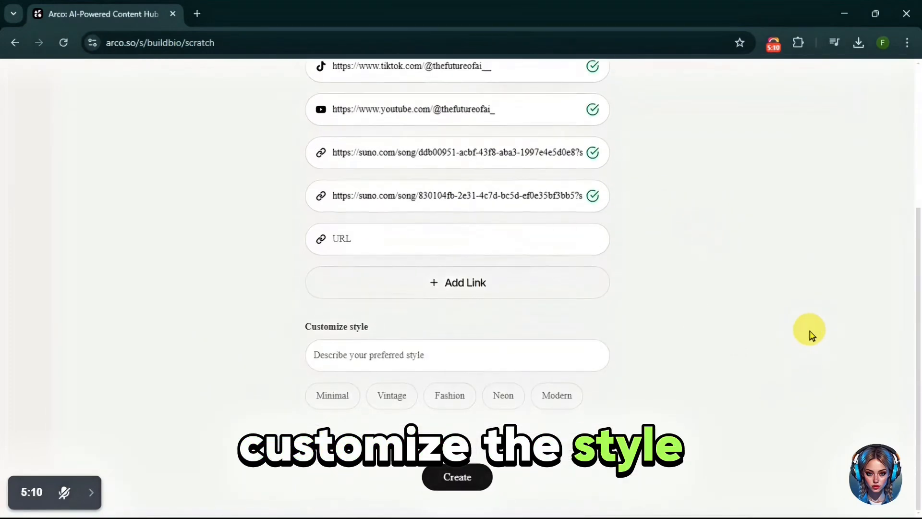
pyautogui.click(471, 355)
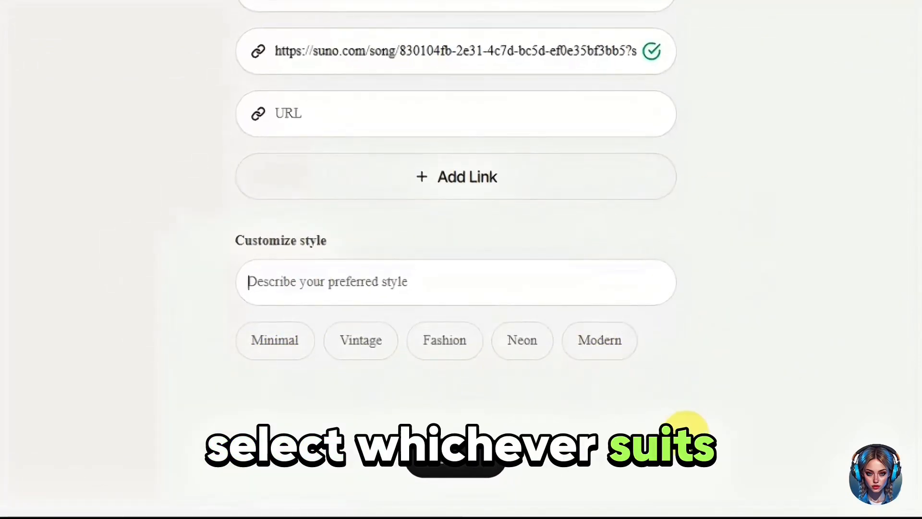
pyautogui.click(267, 350)
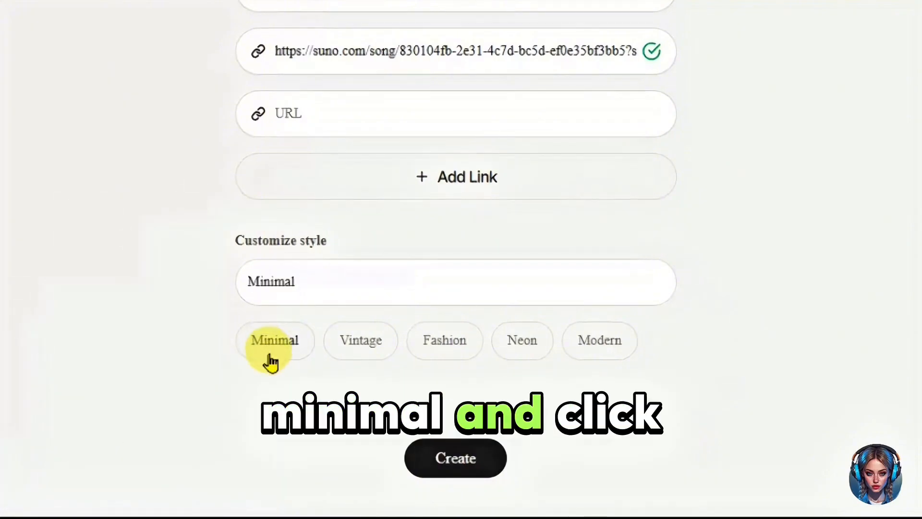
pyautogui.click(435, 459)
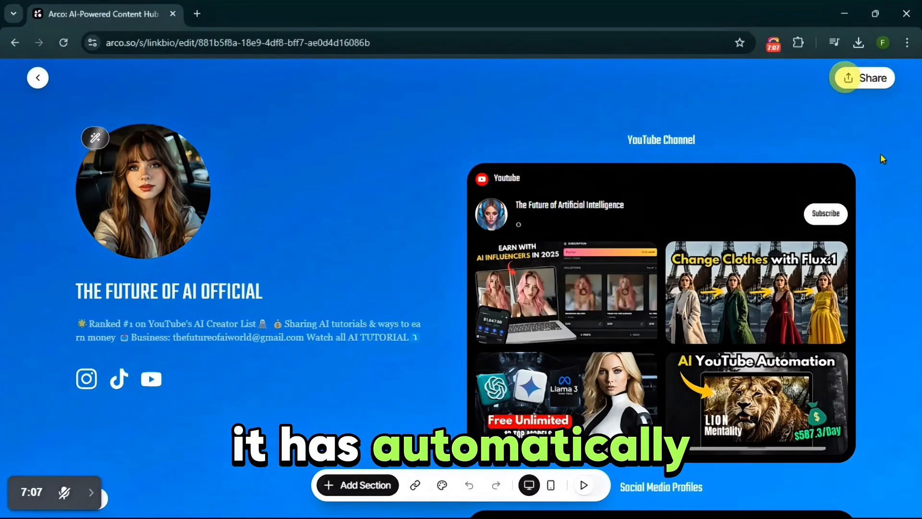
# Try several ready-made style templates on the generated page and keep the white one with the large rectangular profile photo
pyautogui.scroll(-20, 886, 162)
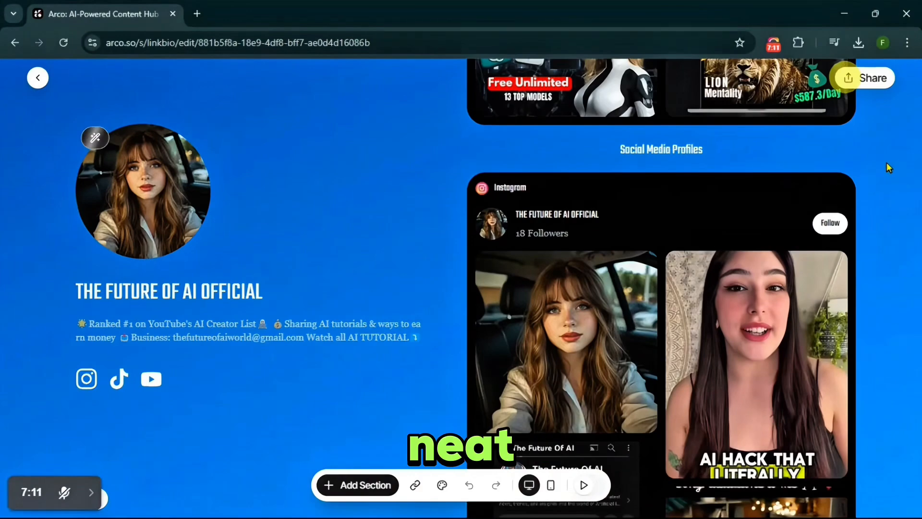
pyautogui.scroll(-9, 886, 163)
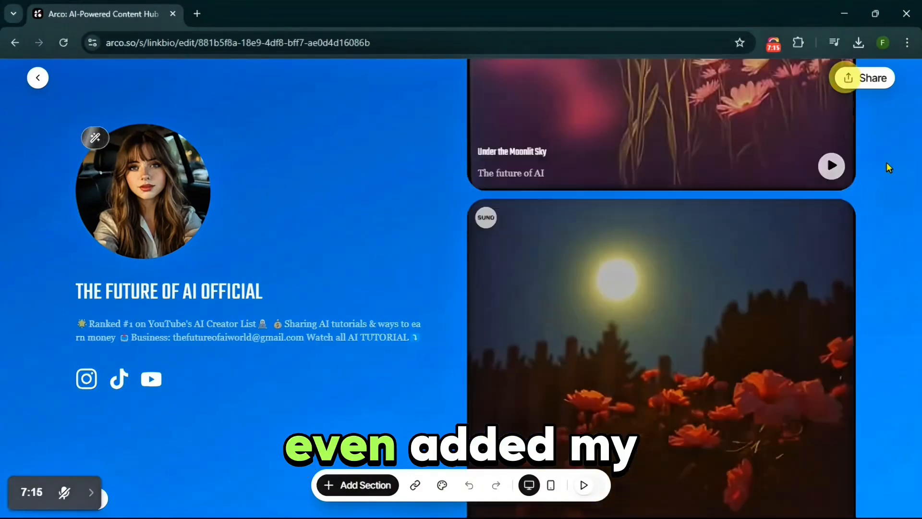
pyautogui.scroll(20, 888, 244)
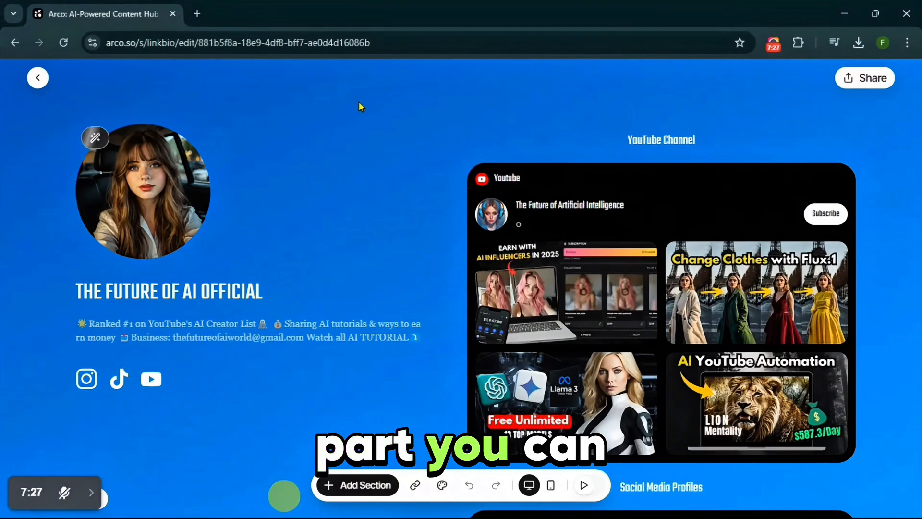
pyautogui.click(419, 484)
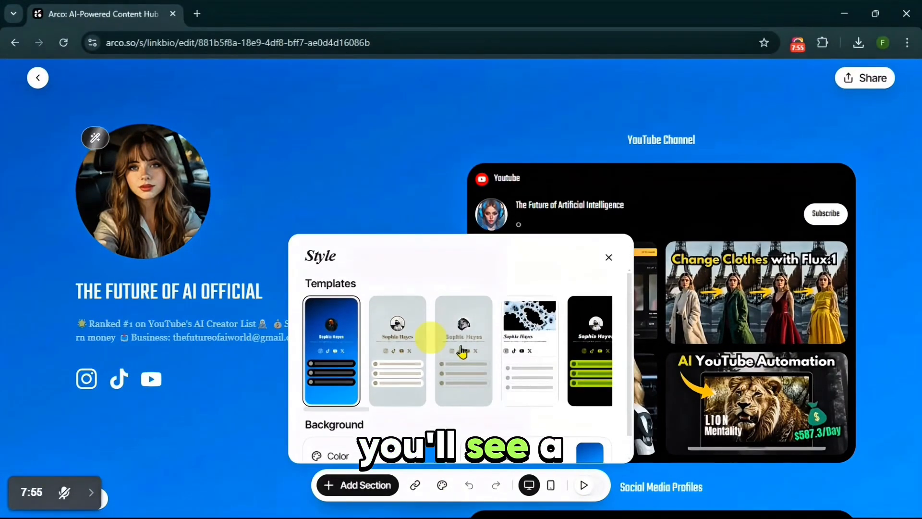
pyautogui.click(405, 355)
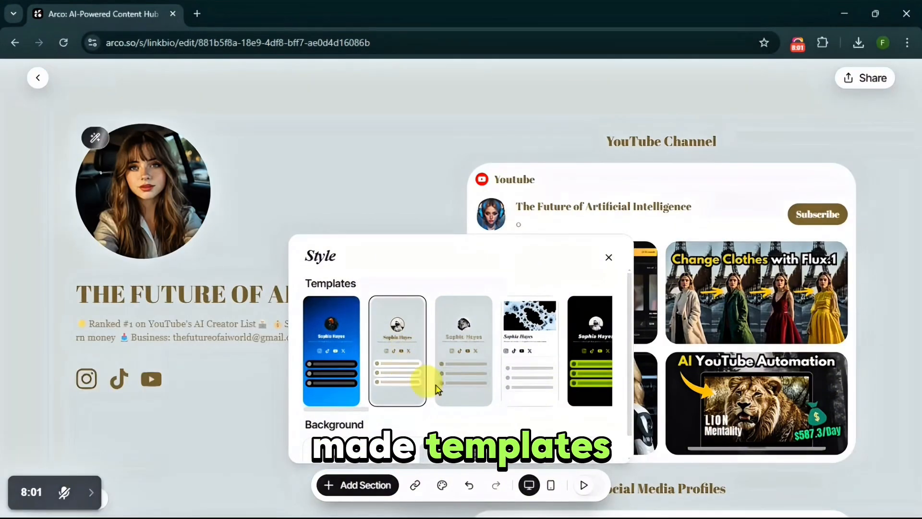
pyautogui.click(471, 355)
pyautogui.click(531, 353)
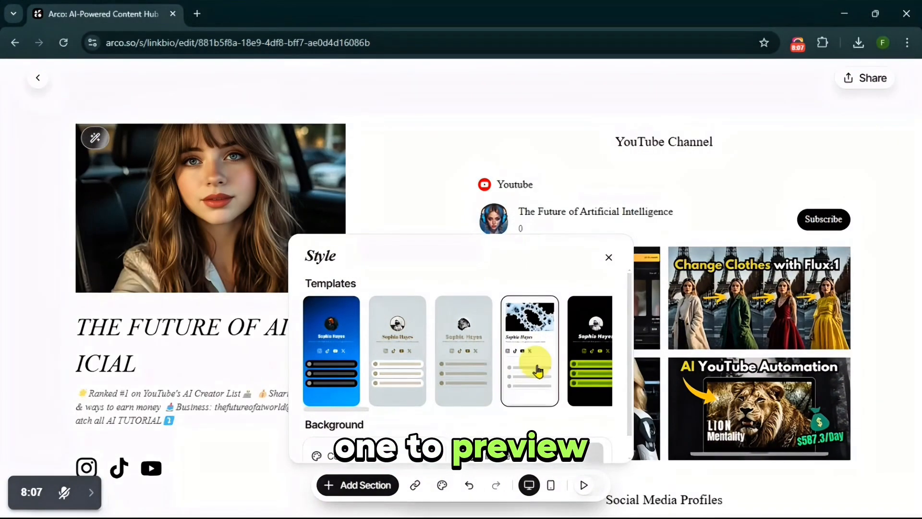
pyautogui.click(580, 363)
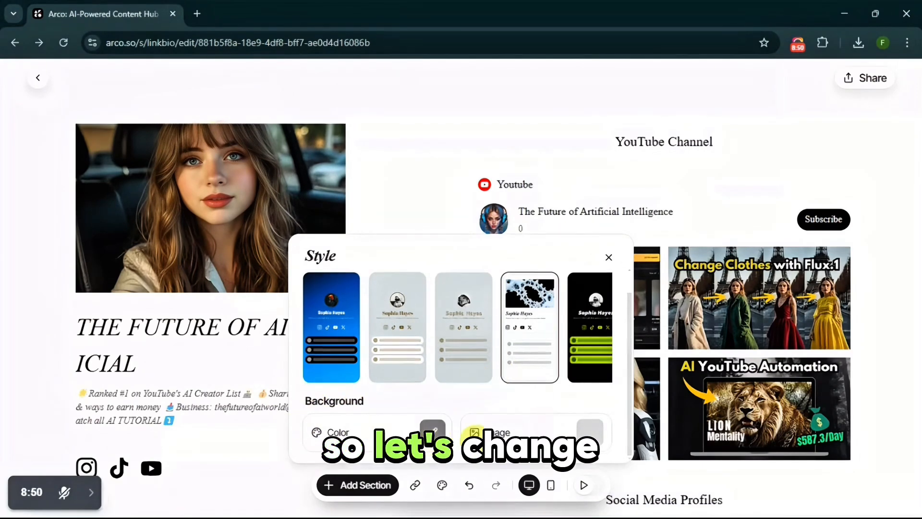
# Try a blue digital-network image from the Downloads folder as the page background and remove it again
pyautogui.click(591, 437)
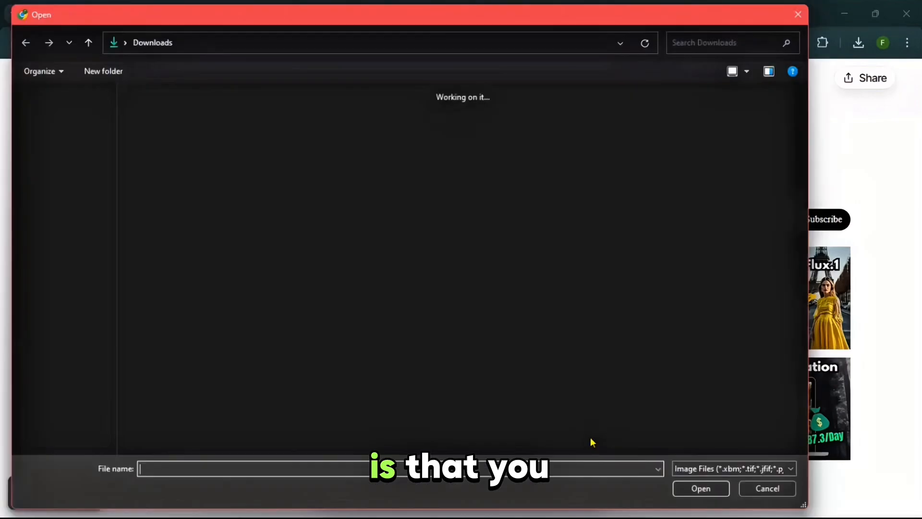
pyautogui.doubleClick(213, 225)
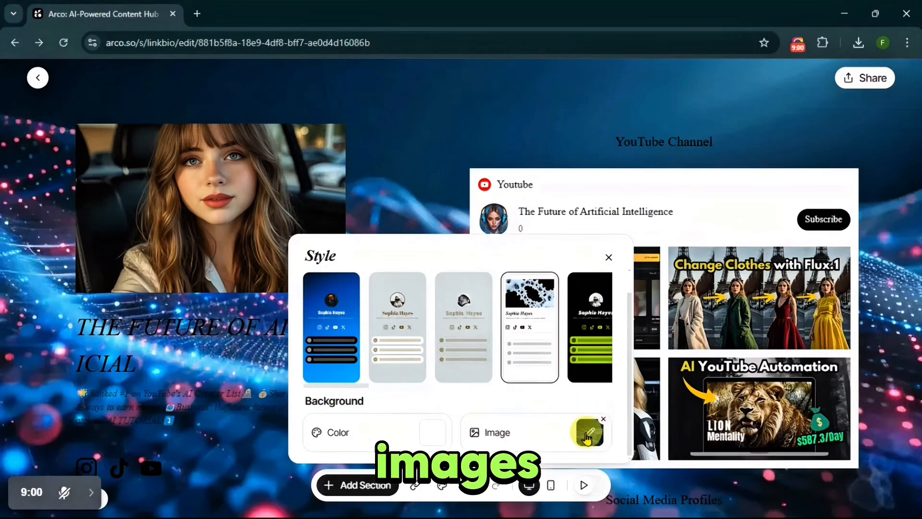
pyautogui.click(603, 419)
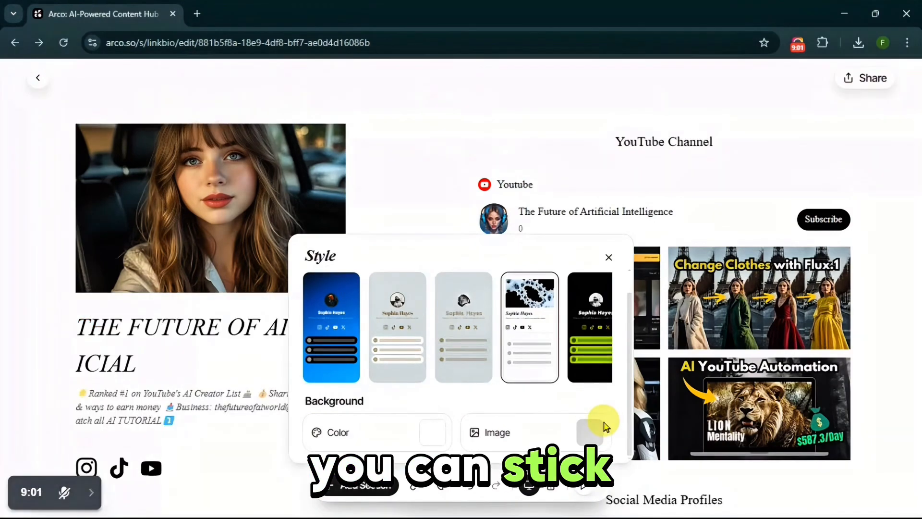
# Set the page's background color to a light pink
pyautogui.click(435, 432)
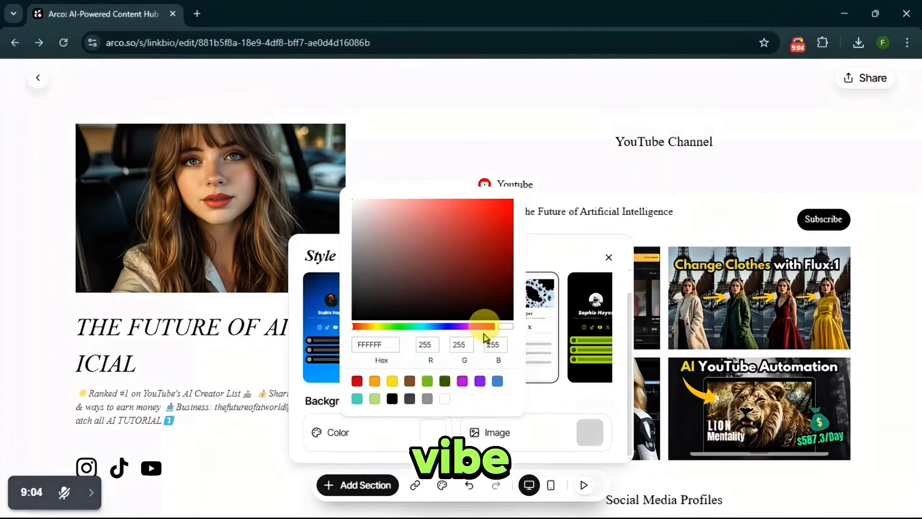
pyautogui.moveTo(486, 332); pyautogui.dragTo(471, 327)
pyautogui.moveTo(471, 204); pyautogui.dragTo(473, 191)
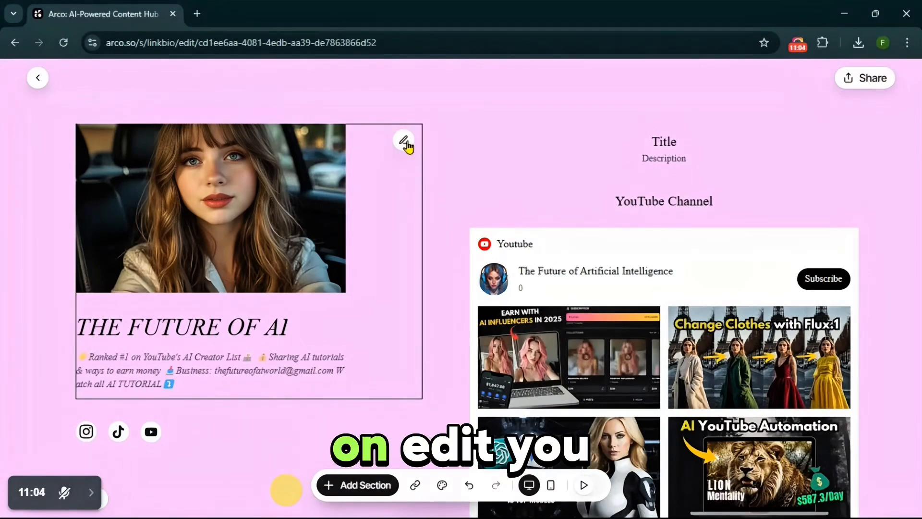
# Turn on AI Motion for the profile image and delete the "Watch all AI TUTORIAL" line from the profile description
pyautogui.click(407, 145)
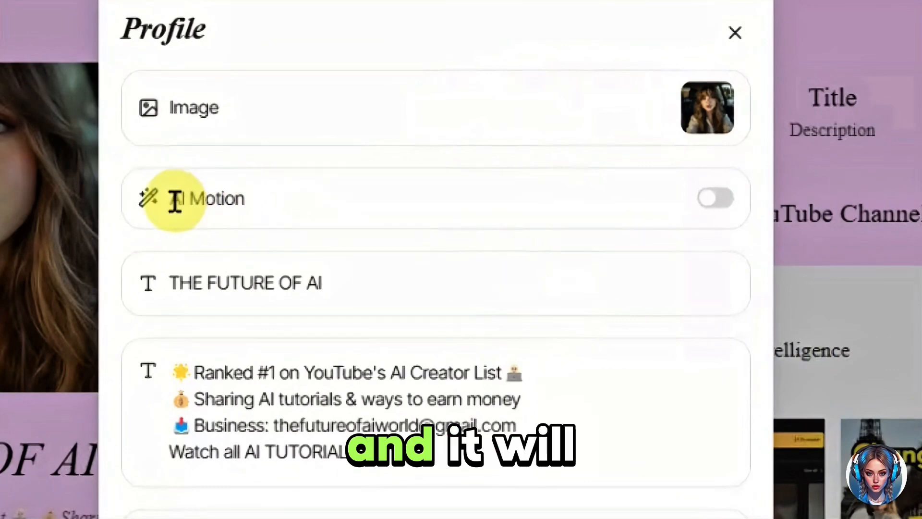
pyautogui.click(723, 210)
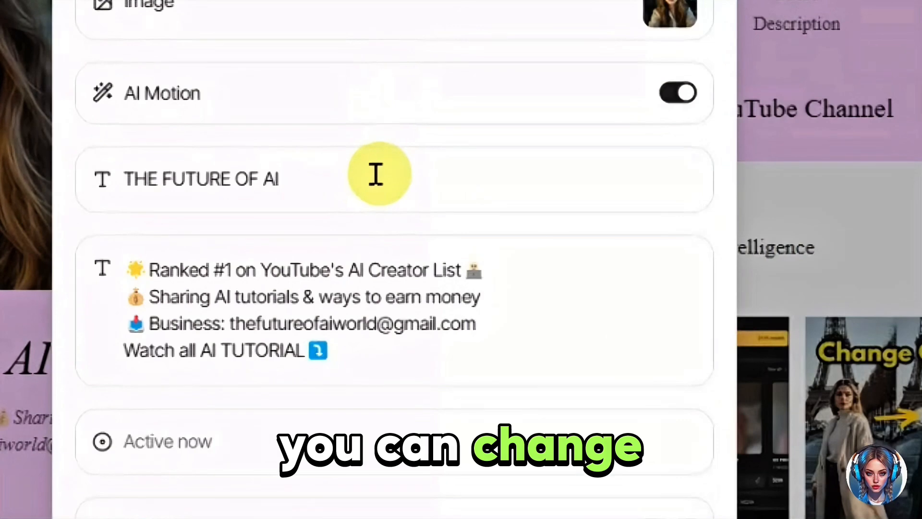
pyautogui.click(454, 234)
pyautogui.click(362, 329)
pyautogui.press('BackSpace')
pyautogui.press('BackSpace')
pyautogui.press('BackSpace')
pyautogui.press('BackSpace')
pyautogui.press('BackSpace')
pyautogui.press('BackSpace')
pyautogui.press('BackSpace')
pyautogui.press('BackSpace')
pyautogui.press('BackSpace')
pyautogui.press('BackSpace')
pyautogui.press('BackSpace')
pyautogui.press('BackSpace')
pyautogui.press('BackSpace')
pyautogui.press('BackSpace')
pyautogui.press('BackSpace')
pyautogui.press('BackSpace')
pyautogui.press('BackSpace')
pyautogui.press('BackSpace')
pyautogui.press('BackSpace')
pyautogui.press('BackSpace')
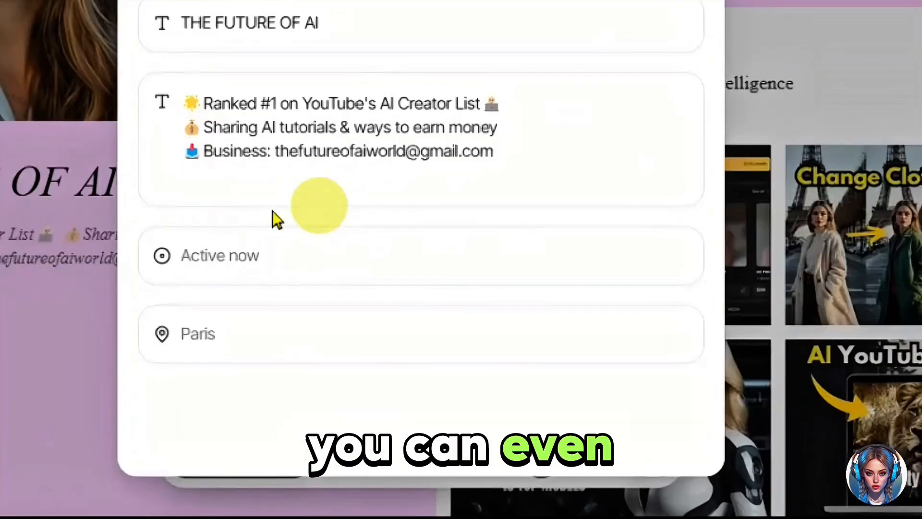
# Set the profile status to "Available", leave the location empty and close the profile settings
pyautogui.click(378, 253)
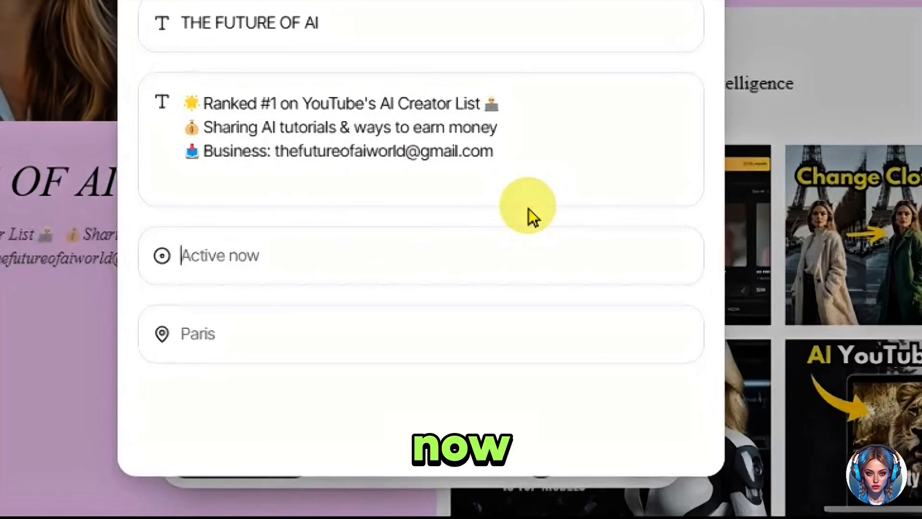
pyautogui.write('Available')
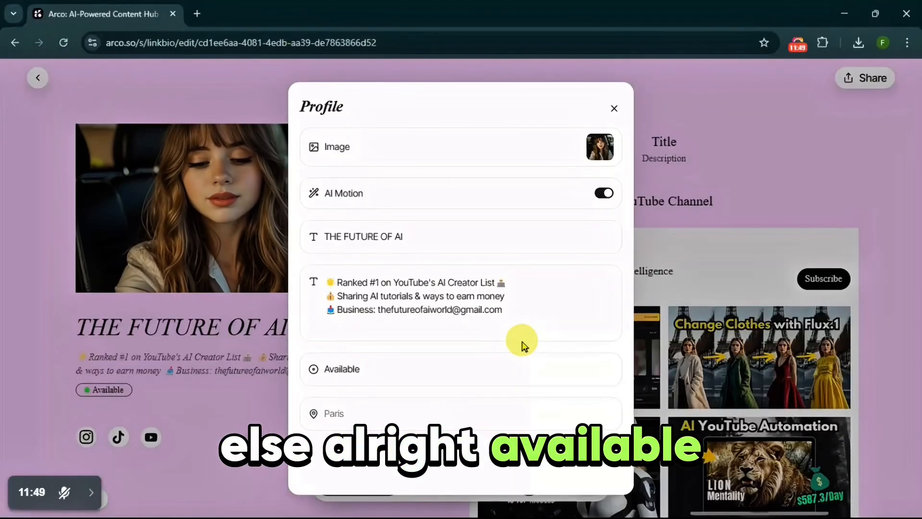
pyautogui.click(388, 425)
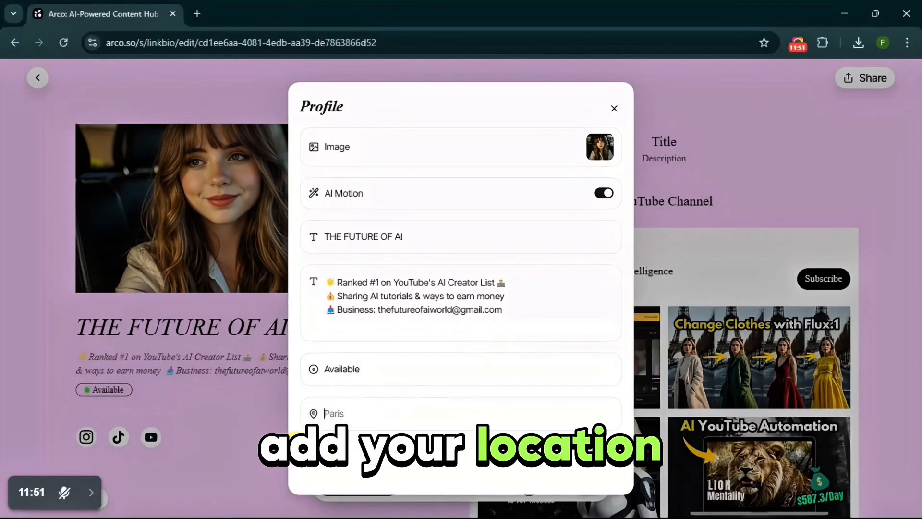
pyautogui.click(431, 68)
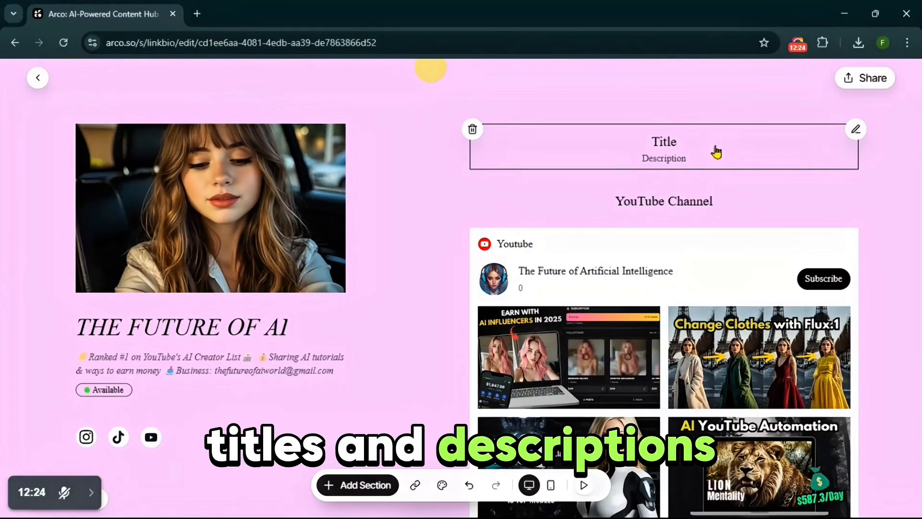
# Set the title section's heading to "MY AI HUB" and its description to "Check out my AI Socials to see my AI Work" with a red heart emoji
pyautogui.click(713, 156)
pyautogui.doubleClick(361, 164)
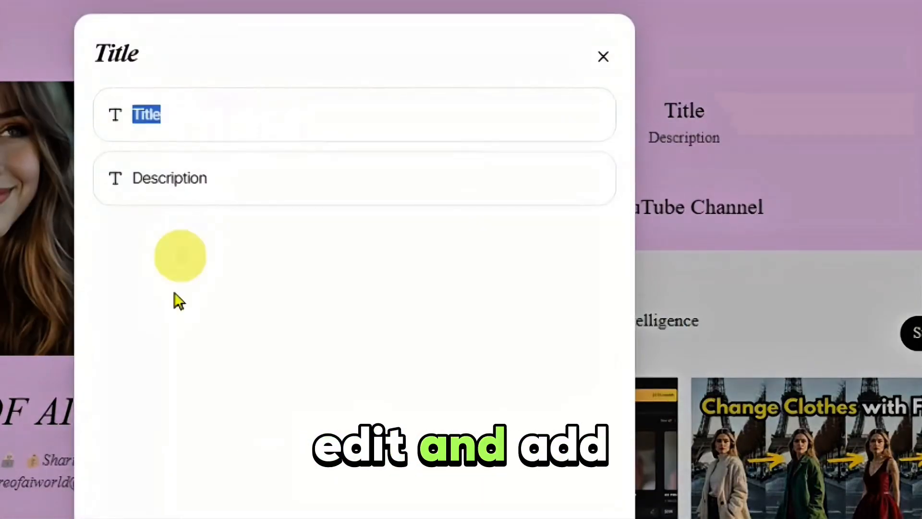
pyautogui.press('BackSpace')
pyautogui.write('MY AI HUB')
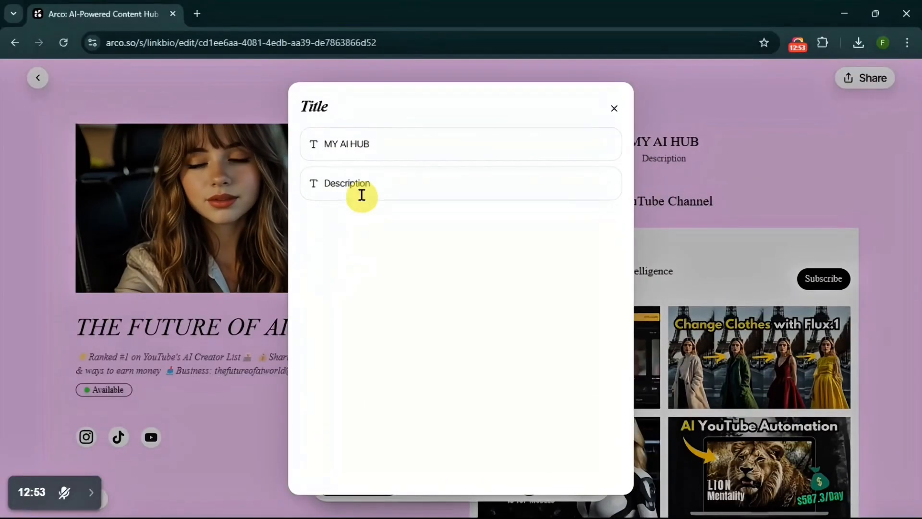
pyautogui.write('Check out my AI Socials to see my AI Work')
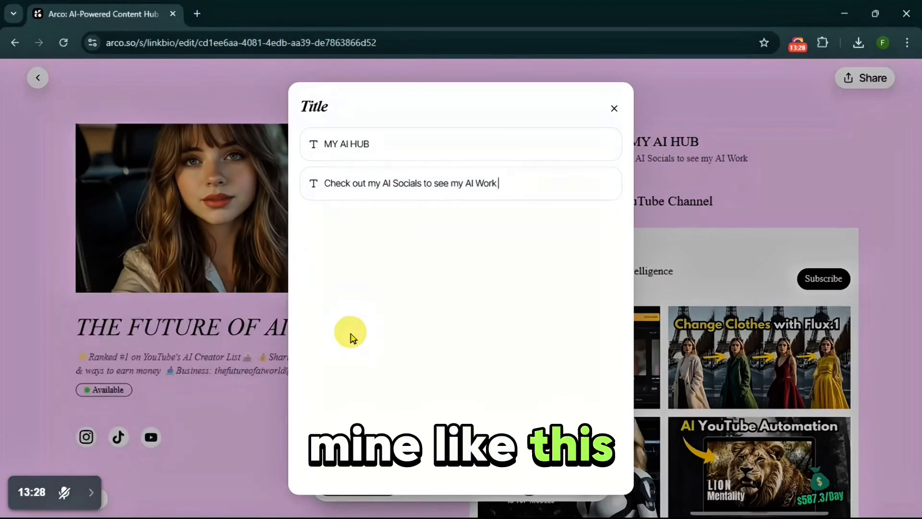
pyautogui.press('super+period')
pyautogui.click(538, 374)
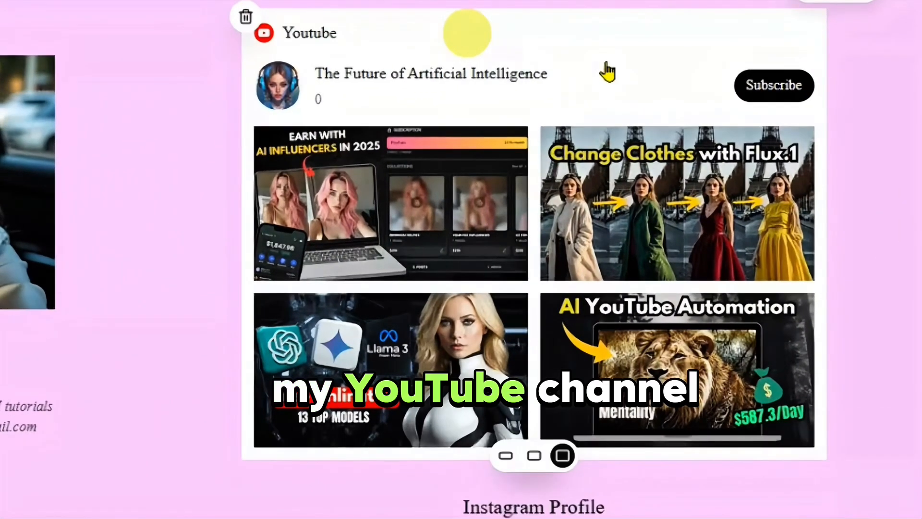
# Try the medium and compact layouts on the YouTube channel card and return it to the large layout with four thumbnails
pyautogui.click(534, 455)
pyautogui.scroll(5, 602, 208)
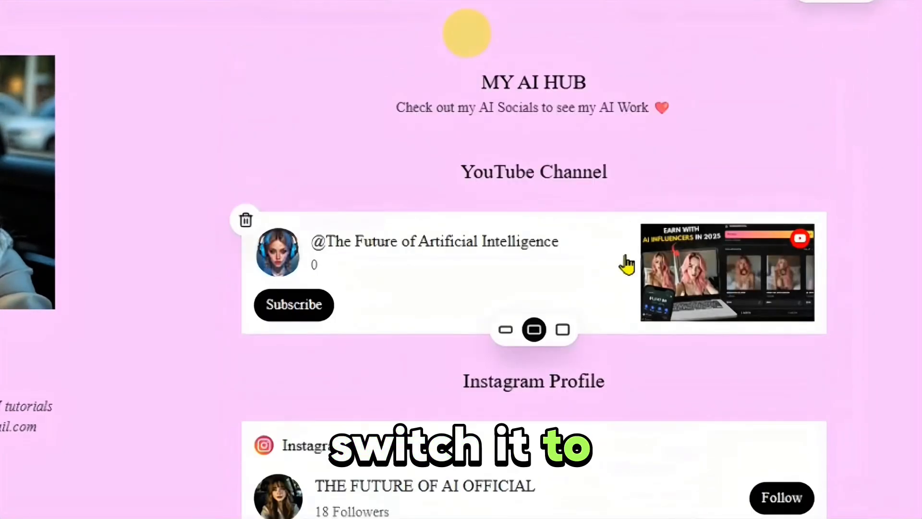
pyautogui.click(508, 331)
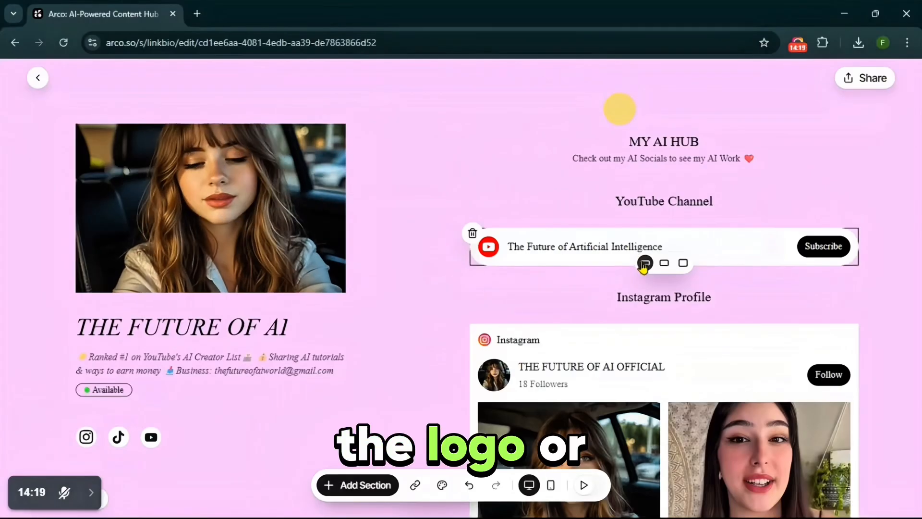
pyautogui.click(534, 264)
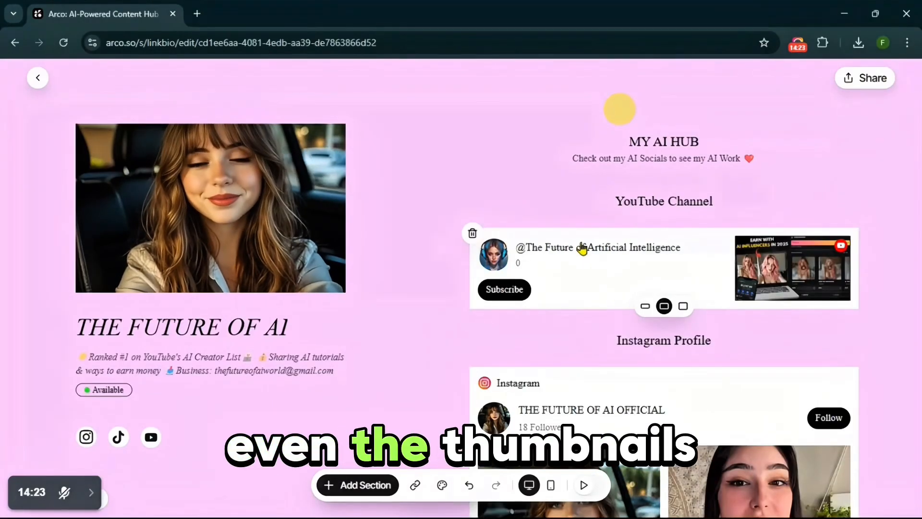
pyautogui.click(682, 308)
pyautogui.scroll(-3, 624, 288)
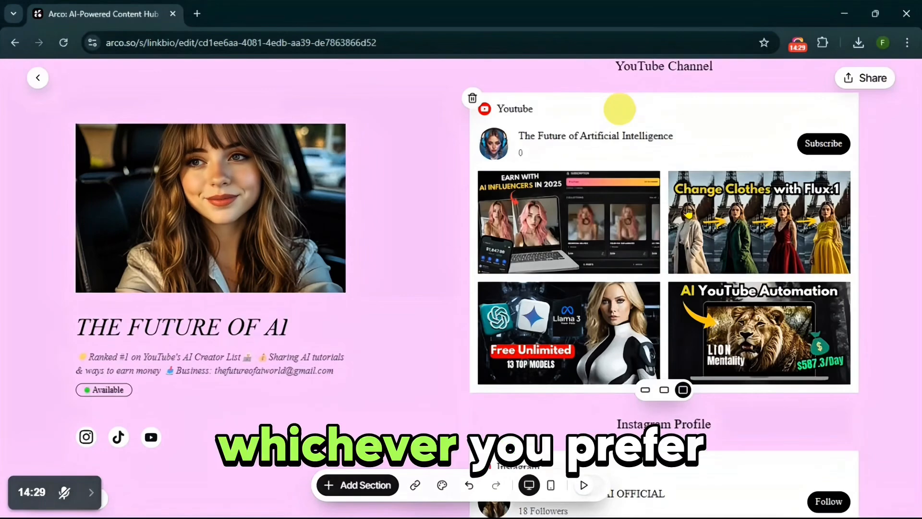
pyautogui.moveTo(688, 149); pyautogui.dragTo(711, 152)
pyautogui.scroll(-3, 710, 190)
pyautogui.scroll(-3, 710, 190)
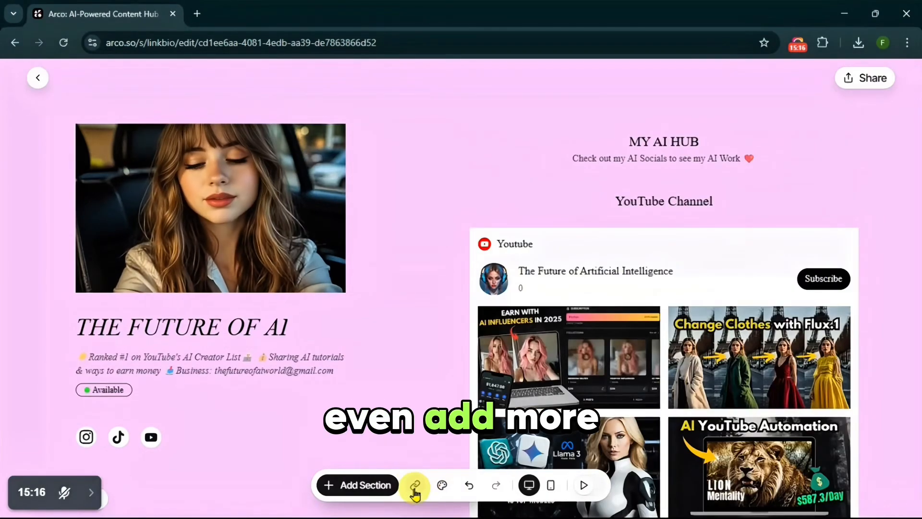
# Add the Facebook page link to the page and move its card beneath the "TikTok Content" heading
pyautogui.click(415, 485)
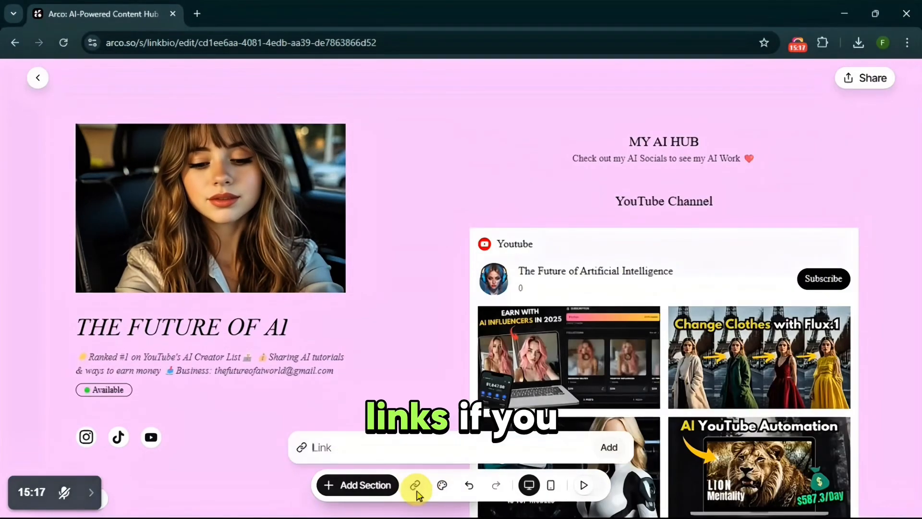
pyautogui.rightClick(410, 451)
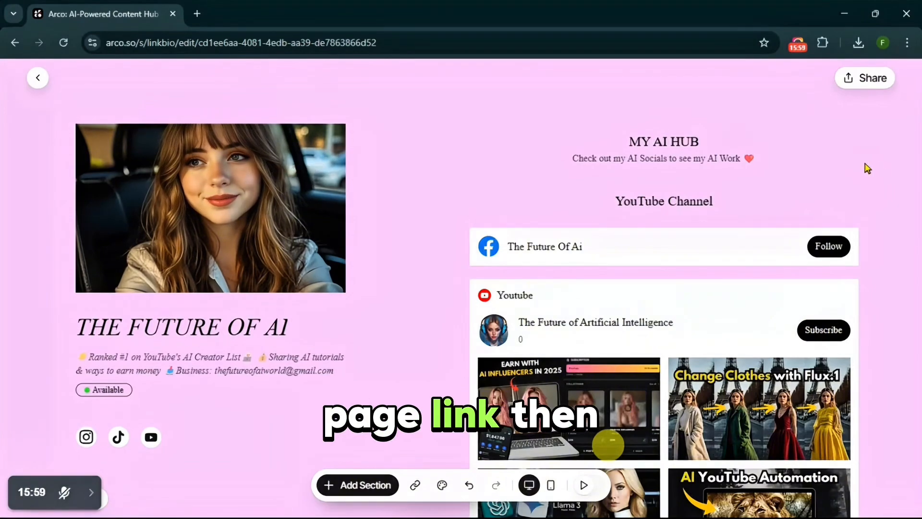
pyautogui.moveTo(567, 246); pyautogui.dragTo(560, 408)
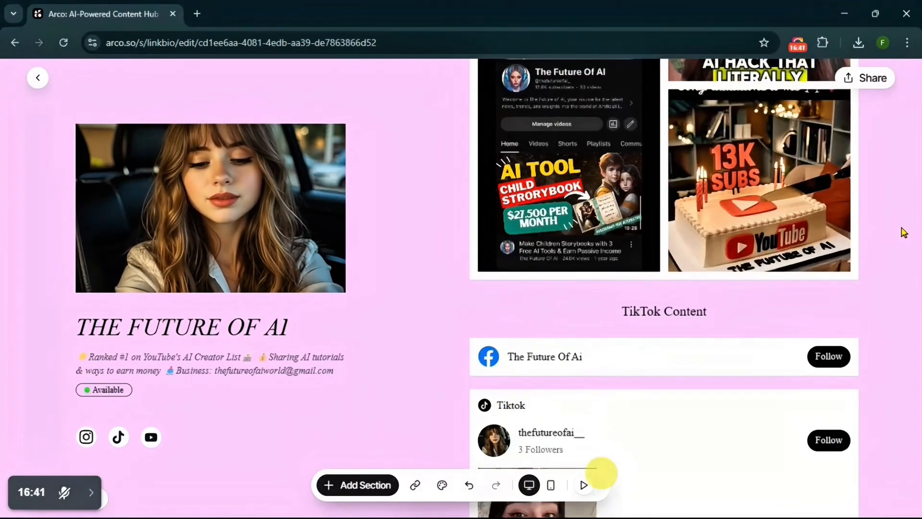
pyautogui.scroll(15, 903, 231)
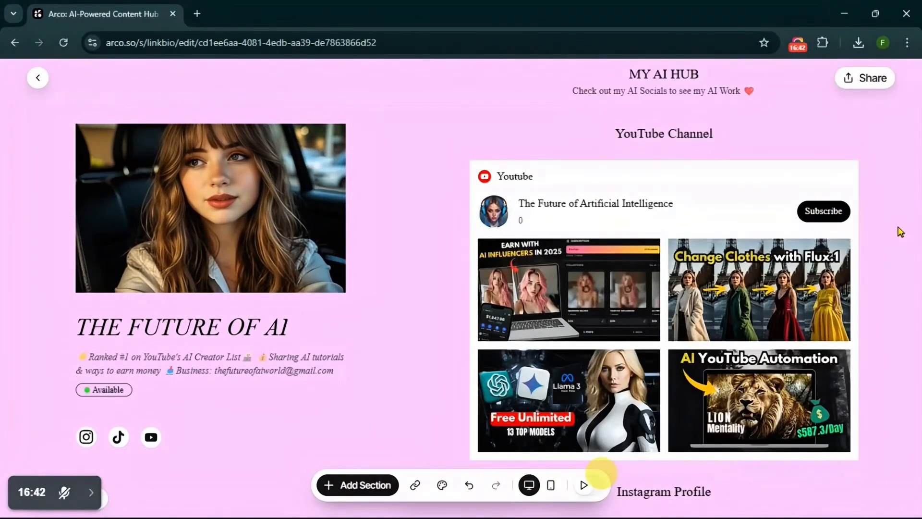
pyautogui.scroll(2, 899, 231)
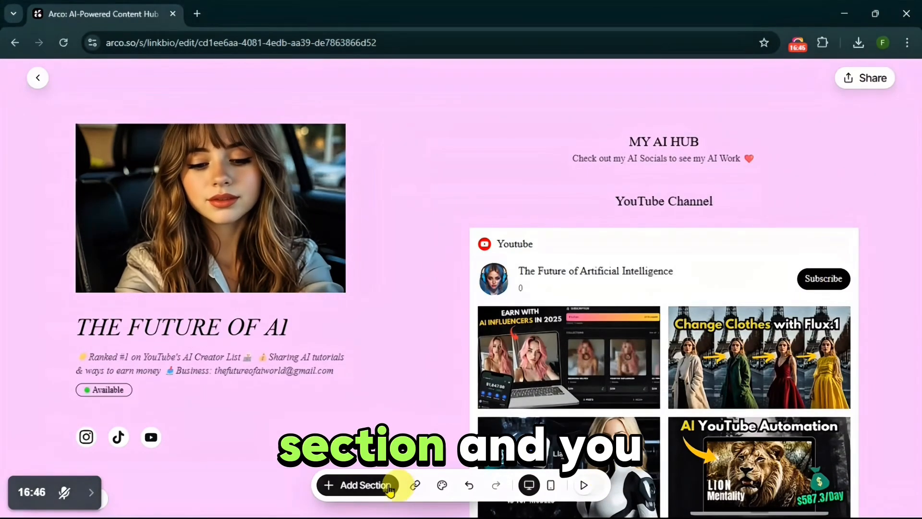
# Browse the available section types and add a Countdown section to the page
pyautogui.click(365, 485)
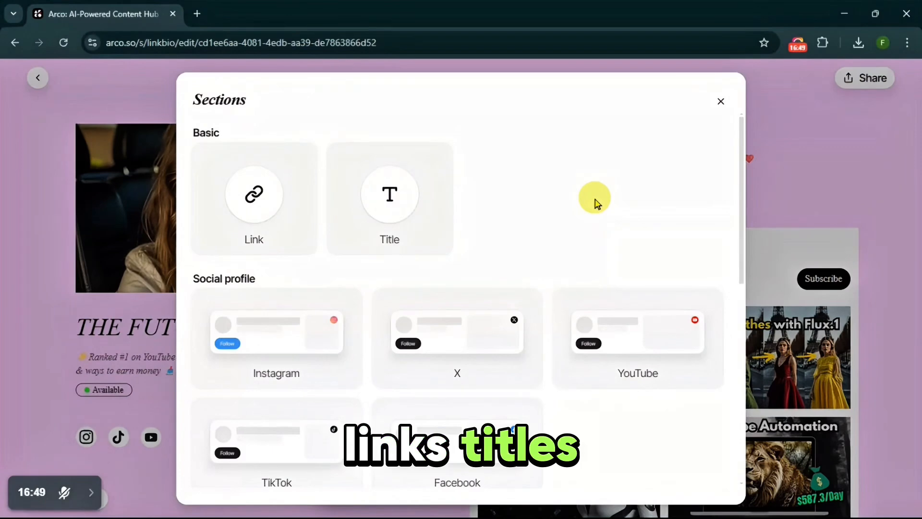
pyautogui.scroll(-8, 464, 226)
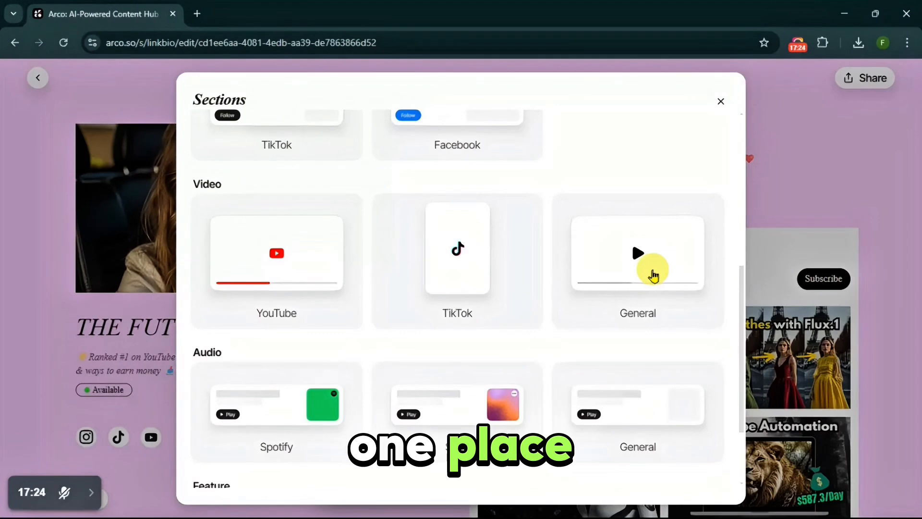
pyautogui.scroll(-2, 653, 275)
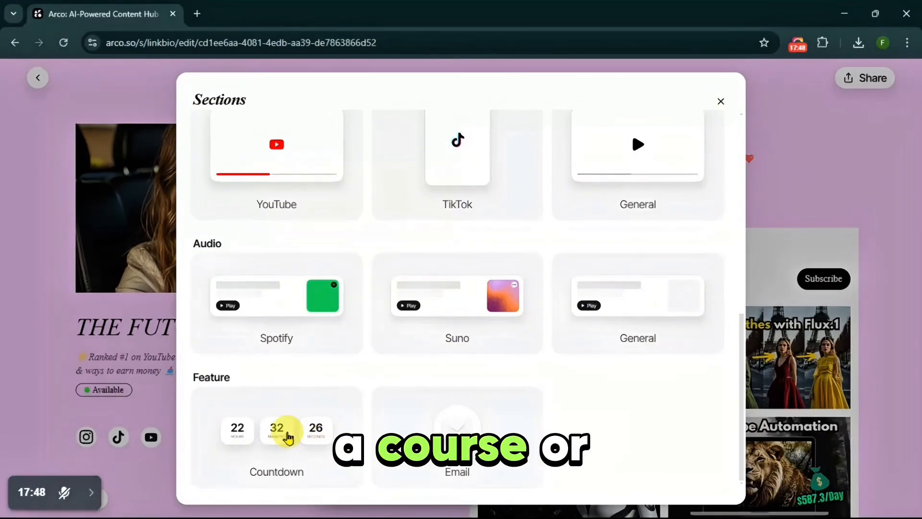
pyautogui.click(288, 437)
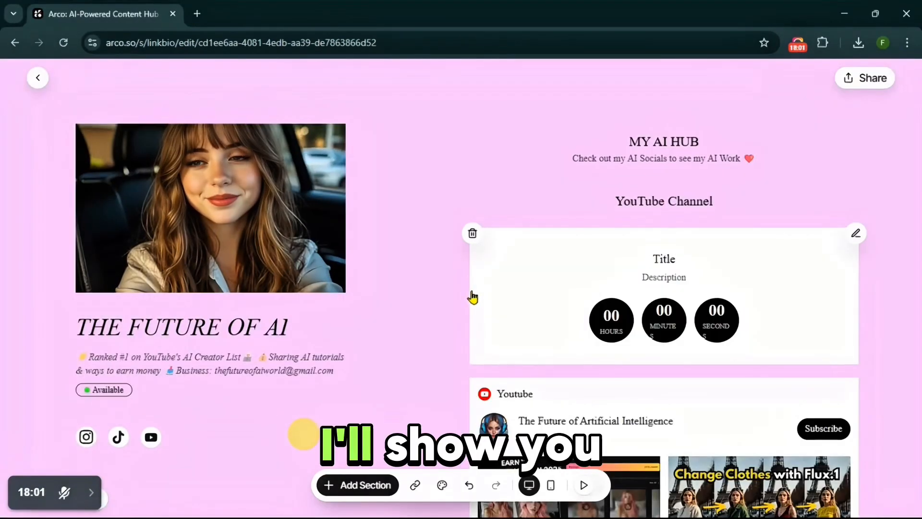
# Add a new section for a YouTube video and paste the video's link into it
pyautogui.click(382, 486)
pyautogui.scroll(-5, 560, 317)
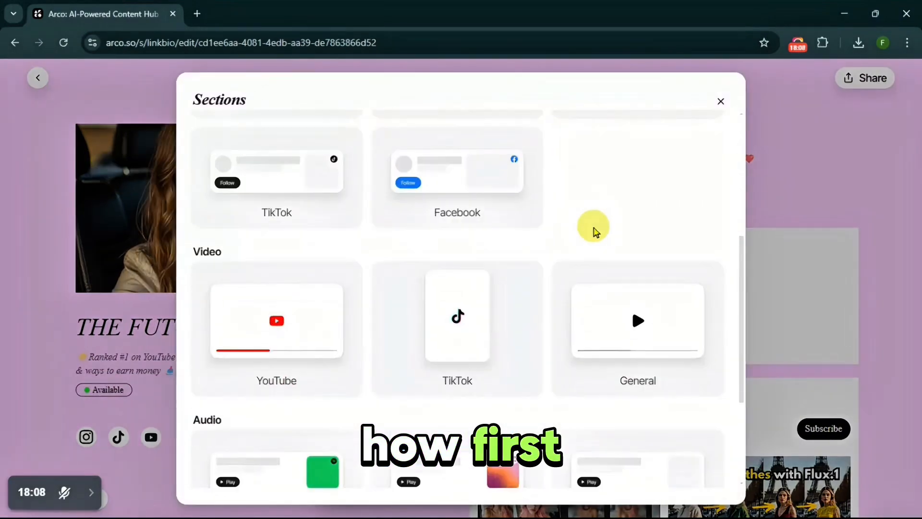
pyautogui.scroll(3, 592, 229)
pyautogui.click(649, 201)
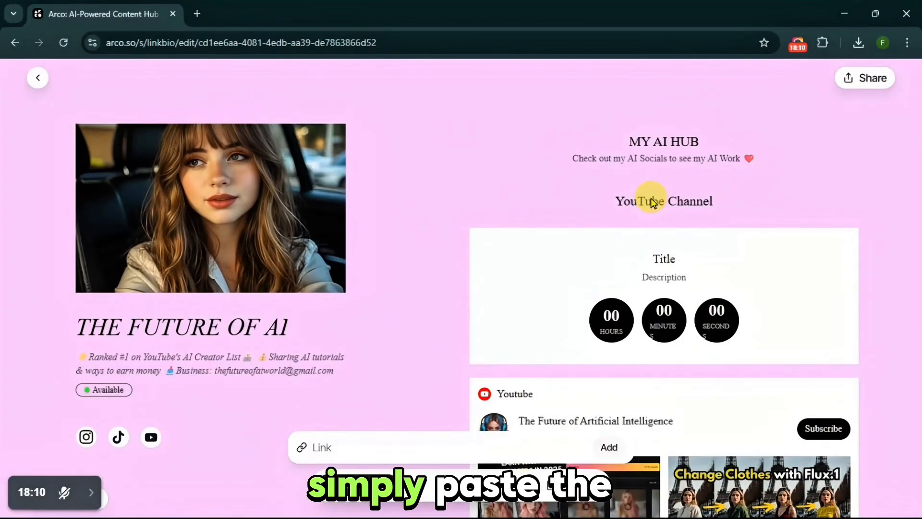
pyautogui.rightClick(380, 444)
pyautogui.click(423, 262)
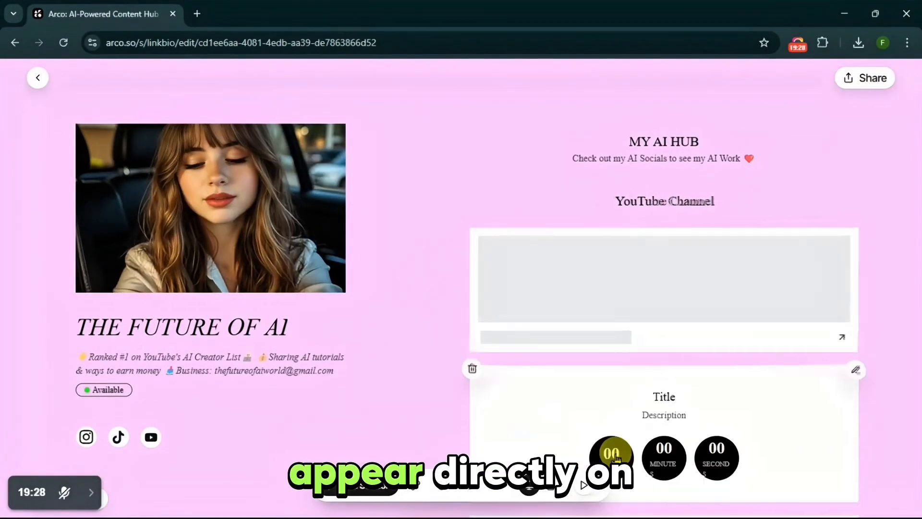
# Switch the embedded YouTube video card to the layout with a white frame
pyautogui.scroll(-4, 800, 328)
pyautogui.scroll(3, 799, 328)
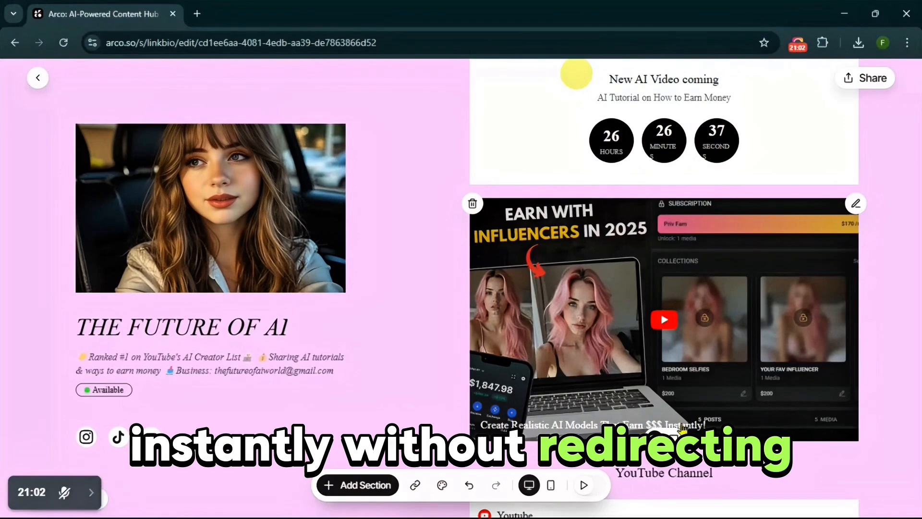
pyautogui.click(675, 439)
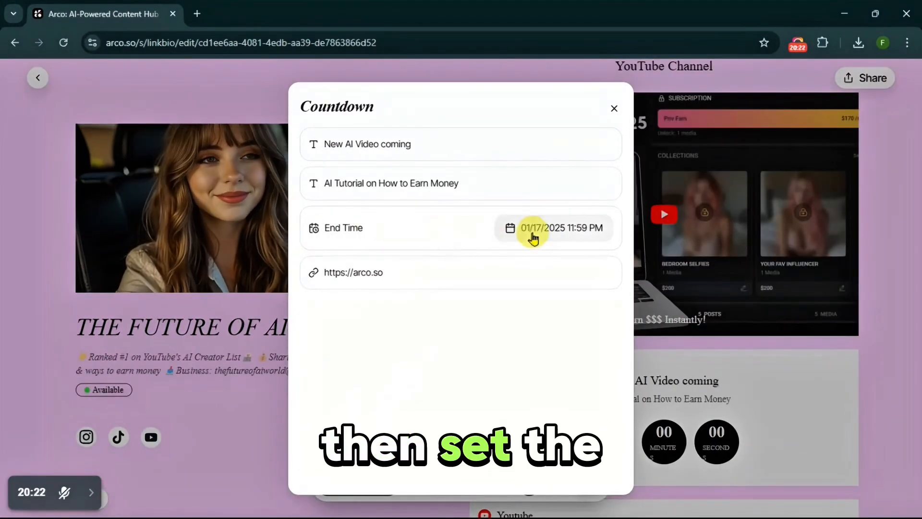
# Set the countdown's end time to 03/08/2025 12:00 AM and close its settings
pyautogui.click(531, 232)
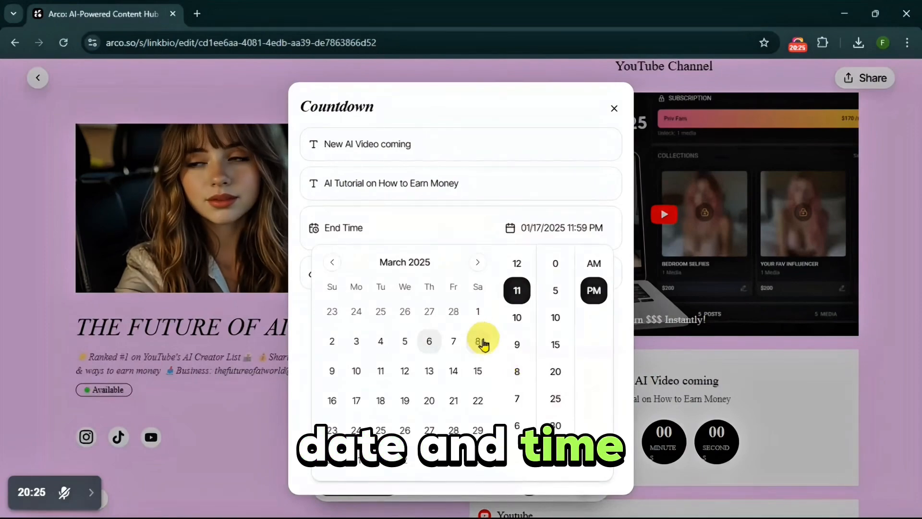
pyautogui.click(478, 341)
pyautogui.click(474, 222)
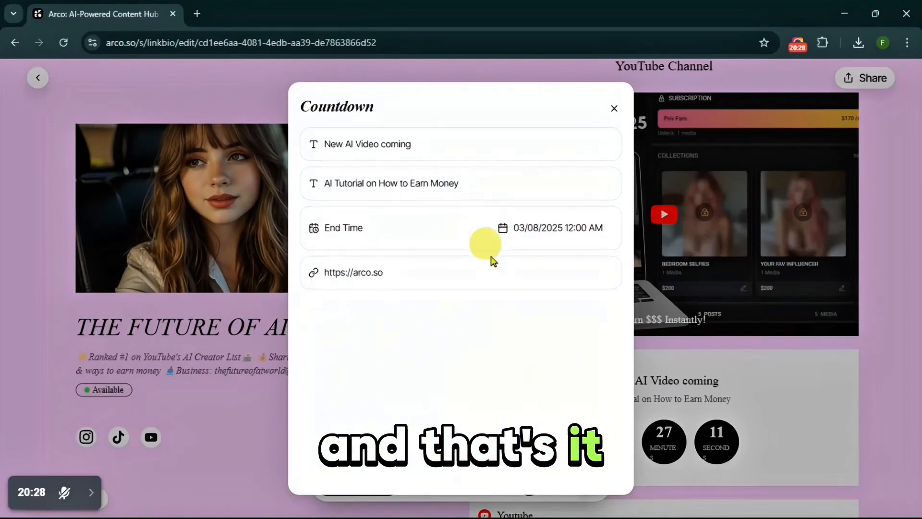
pyautogui.click(577, 78)
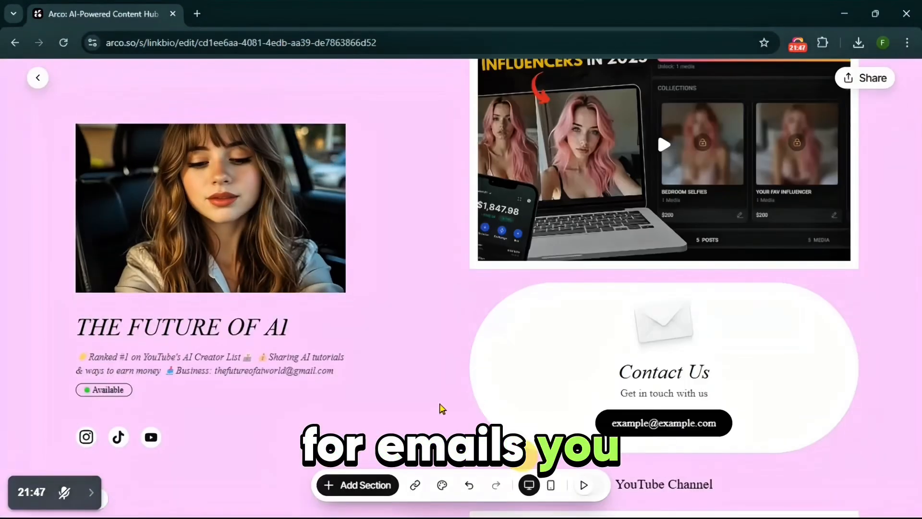
# Move the Contact me email section to the end of the page, below the Under the Moonlit Sky audio card
pyautogui.click(439, 407)
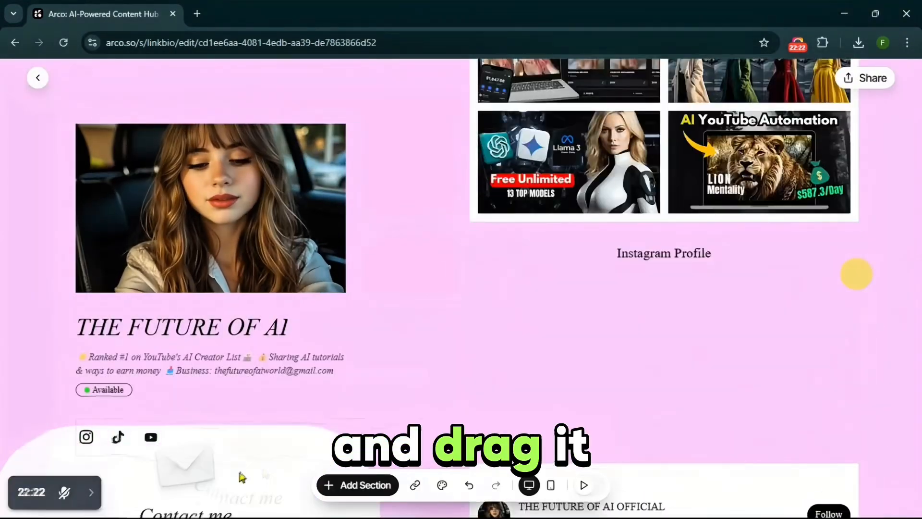
pyautogui.moveTo(242, 477); pyautogui.dragTo(747, 372)
pyautogui.scroll(-6, 897, 332)
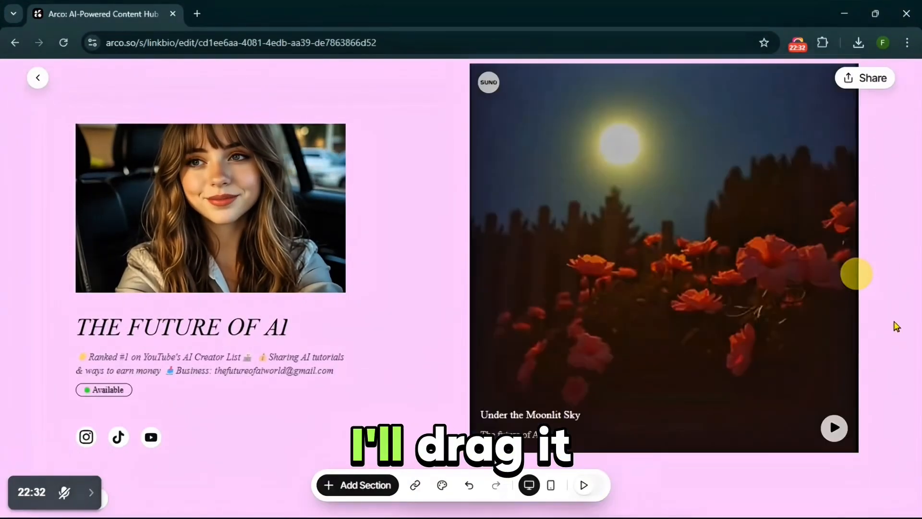
pyautogui.scroll(4, 897, 327)
pyautogui.moveTo(778, 123); pyautogui.dragTo(773, 456)
pyautogui.scroll(-4, 838, 329)
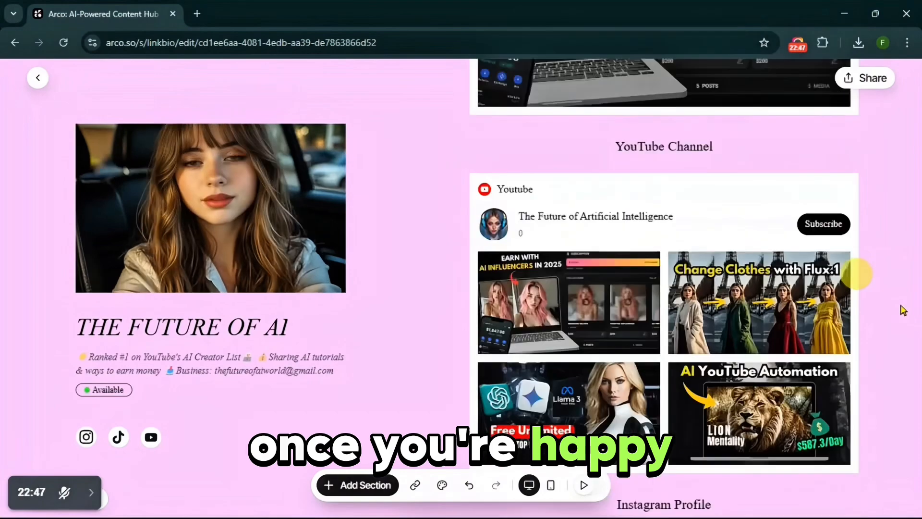
# Preview the page as visitors see it and play the embedded YouTube video
pyautogui.scroll(6, 900, 309)
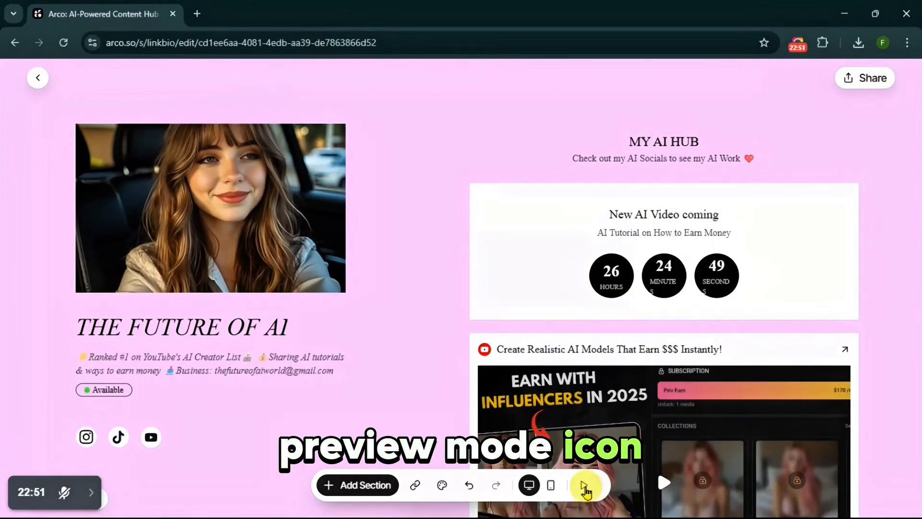
pyautogui.click(584, 486)
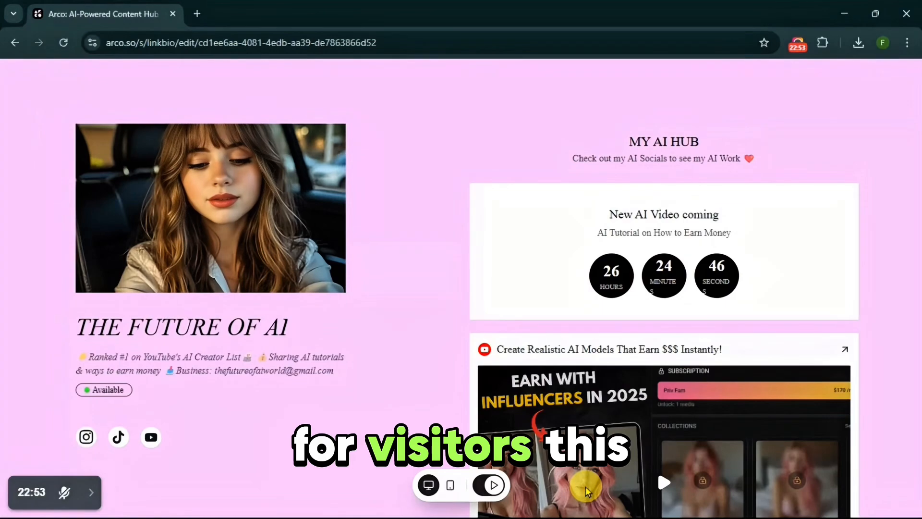
pyautogui.scroll(-4, 673, 275)
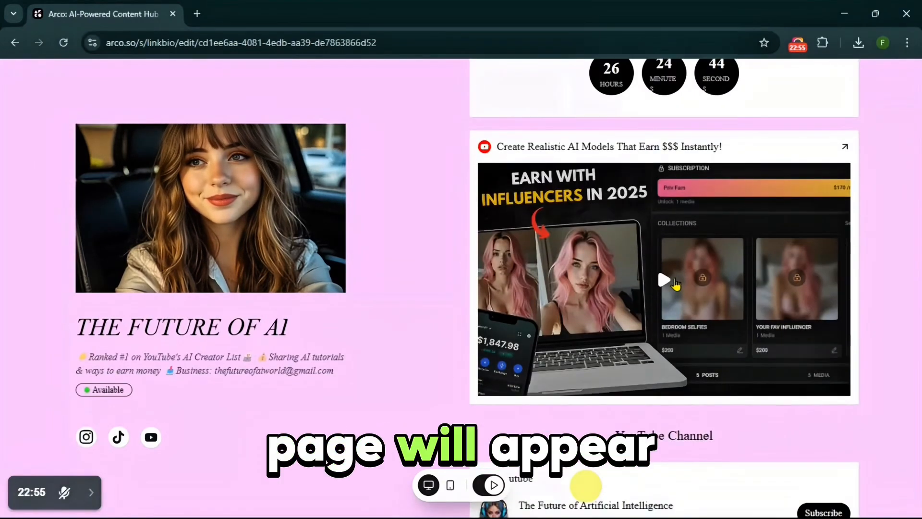
pyautogui.click(672, 275)
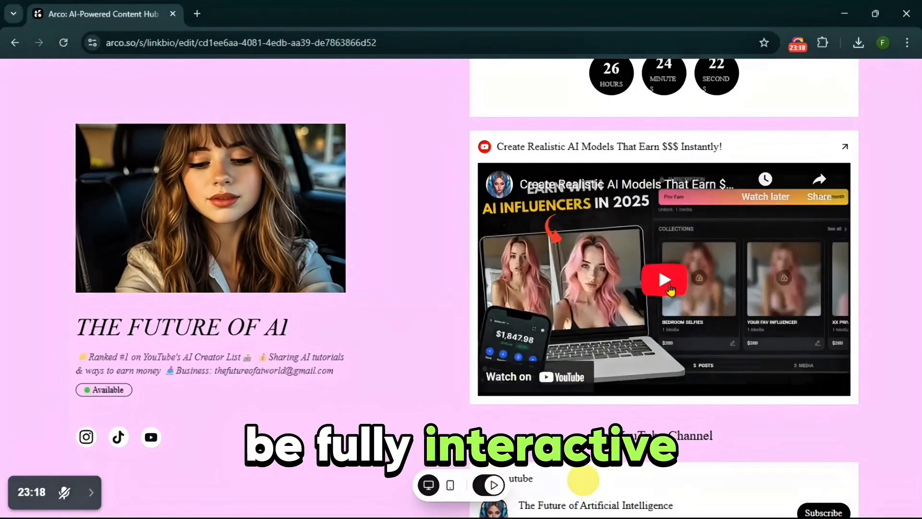
pyautogui.click(664, 279)
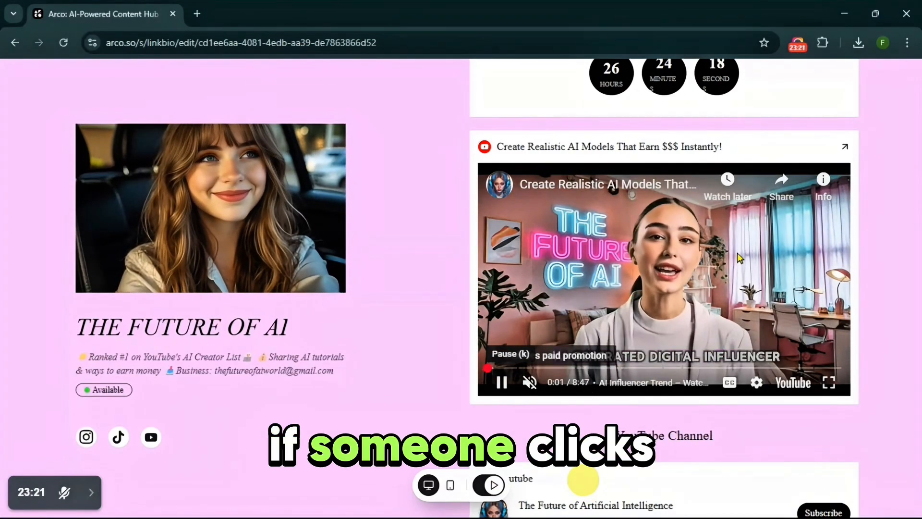
# Test the YouTube channel link from the preview, then close the opened channel page
pyautogui.click(528, 286)
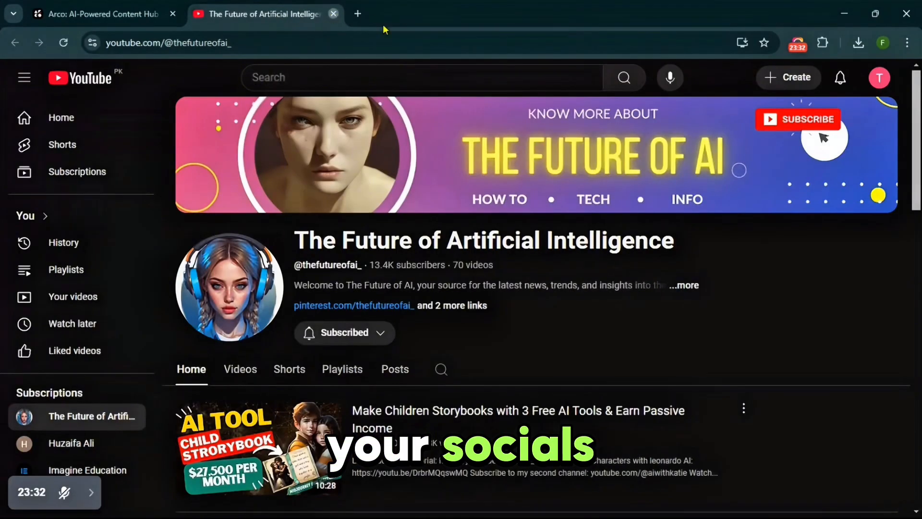
pyautogui.hotkey('ctrl', 'w')
pyautogui.scroll(-10, 816, 267)
pyautogui.scroll(-15, 835, 265)
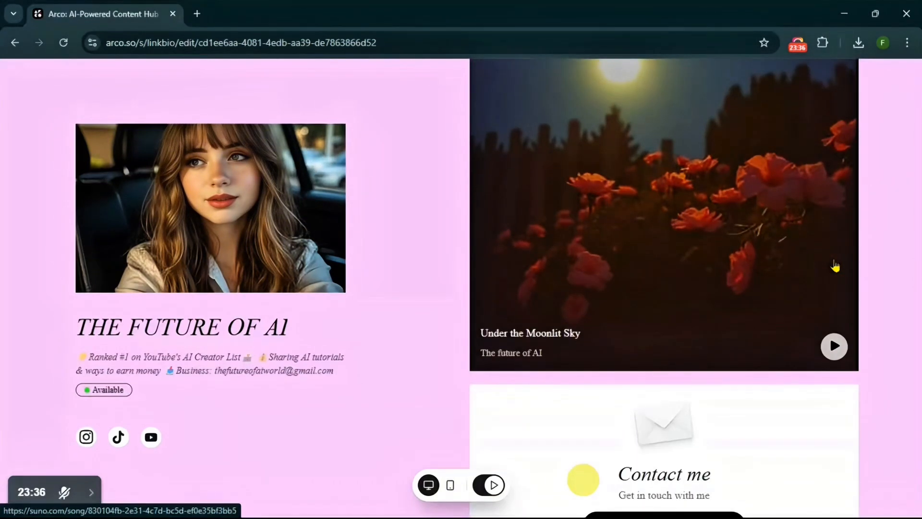
# Play and pause the Under the Moonlit Sky track in the preview, and look over the Contact me section
pyautogui.scroll(-1, 835, 268)
pyautogui.scroll(3, 852, 302)
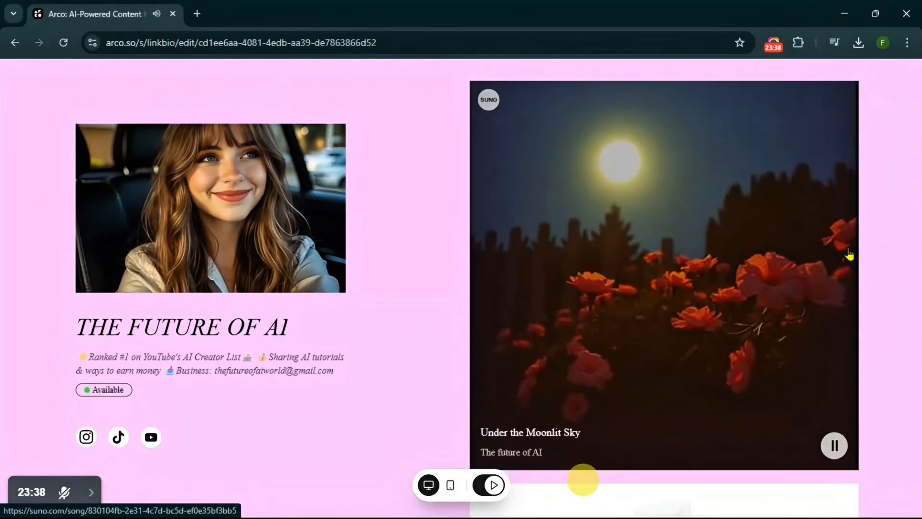
pyautogui.scroll(-1, 849, 255)
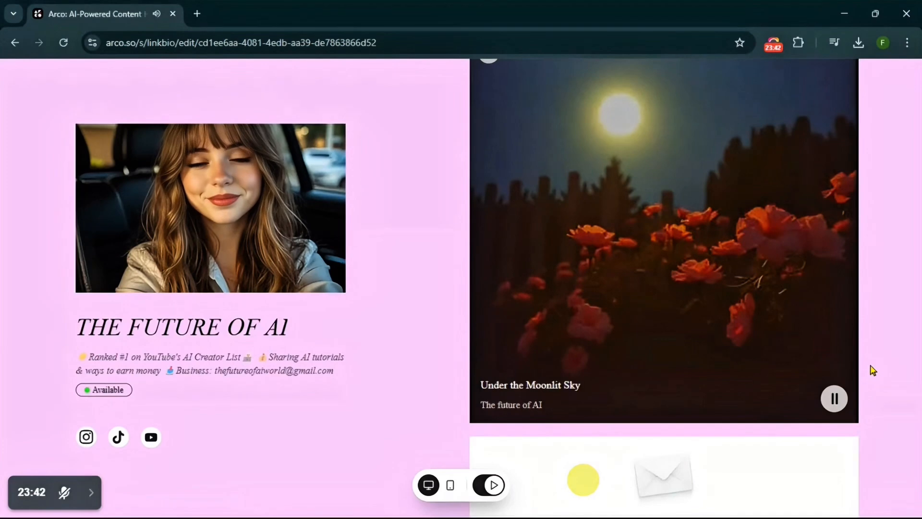
pyautogui.scroll(2, 871, 366)
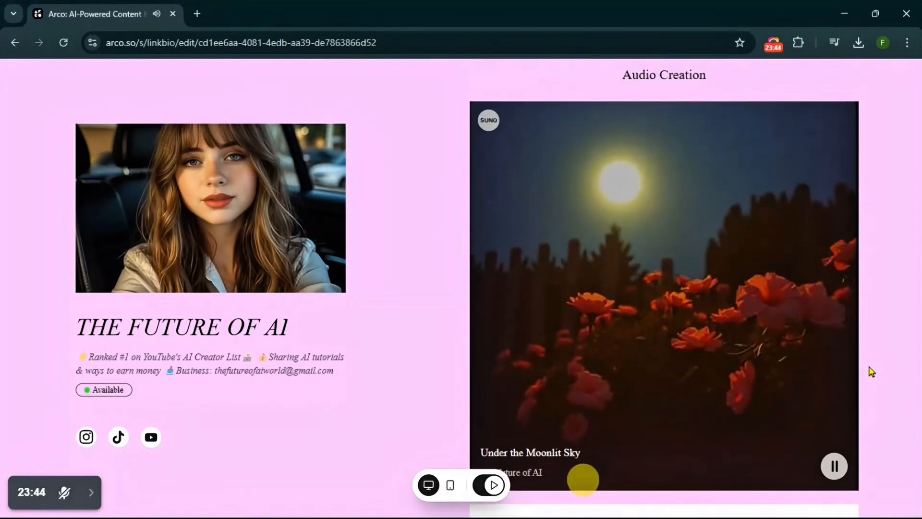
pyautogui.scroll(-2, 872, 371)
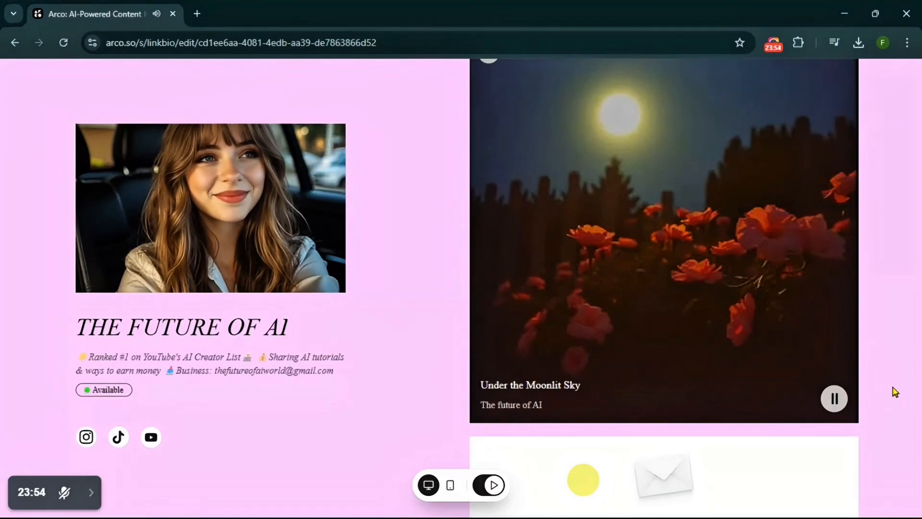
pyautogui.scroll(1, 894, 391)
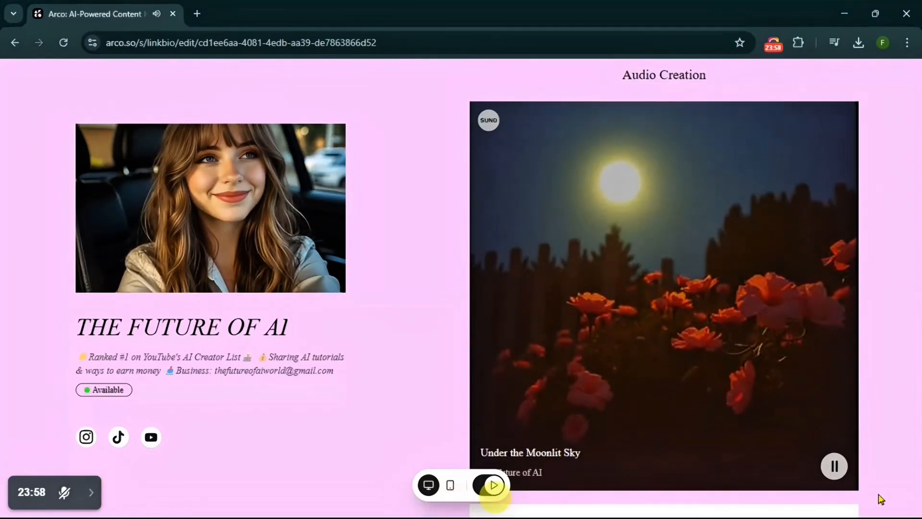
pyautogui.scroll(-5, 878, 468)
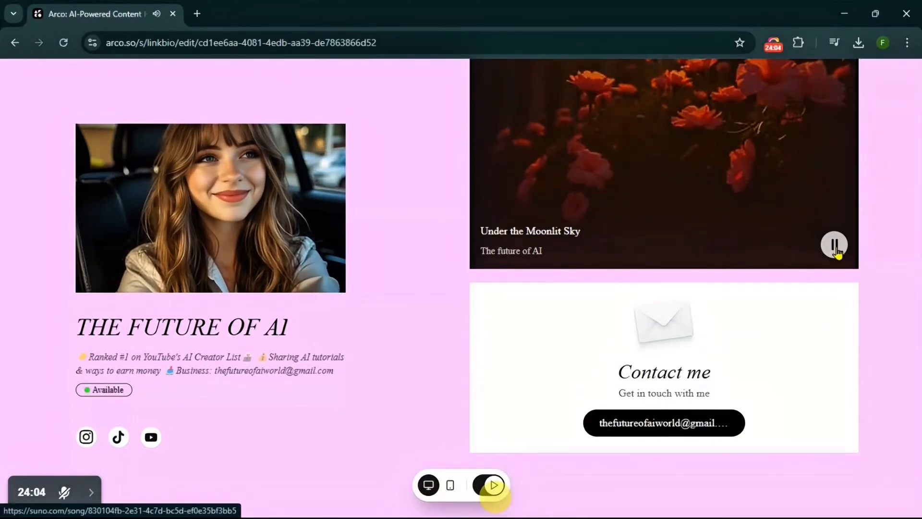
pyautogui.scroll(-8, 866, 307)
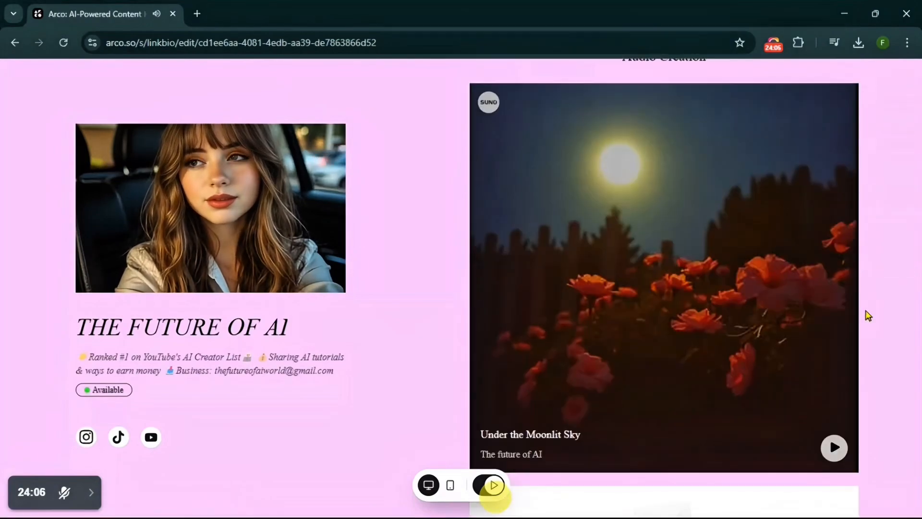
pyautogui.scroll(10, 866, 316)
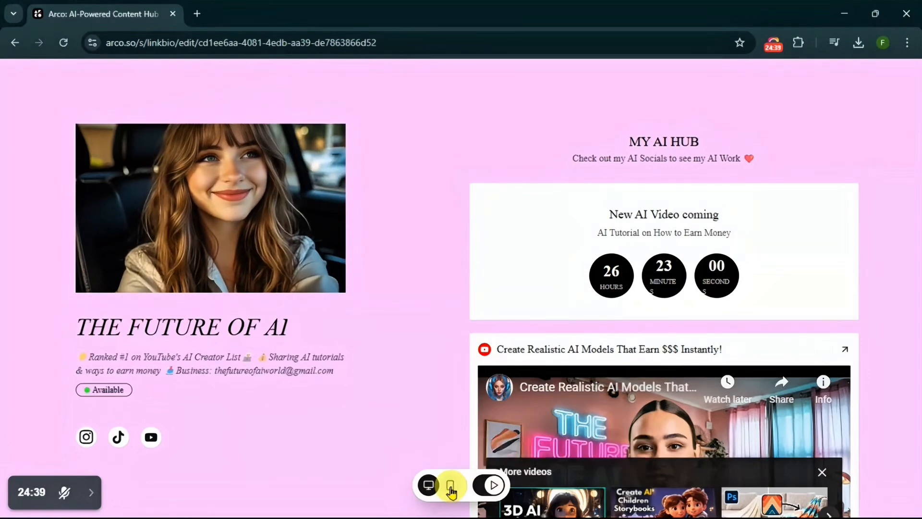
# Check the page in the mobile preview, then leave preview mode and return to the desktop layout
pyautogui.click(450, 485)
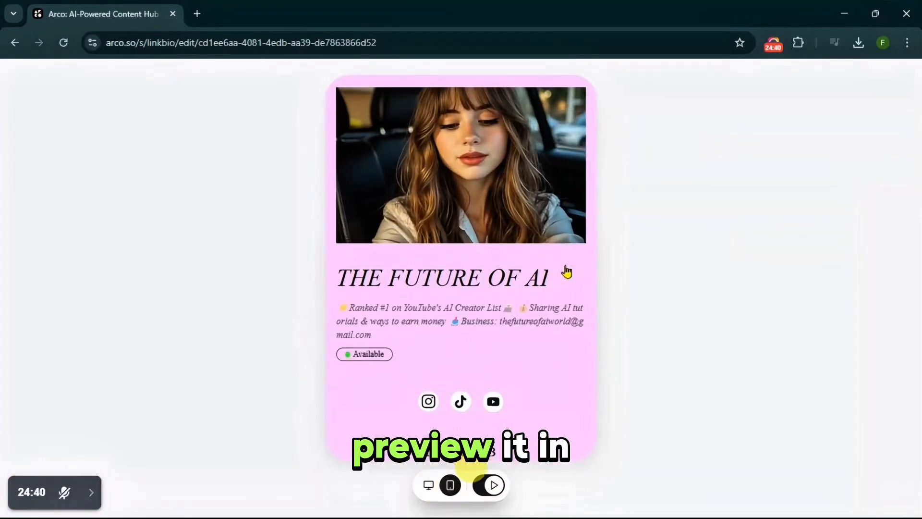
pyautogui.scroll(-5, 564, 270)
pyautogui.scroll(5, 563, 271)
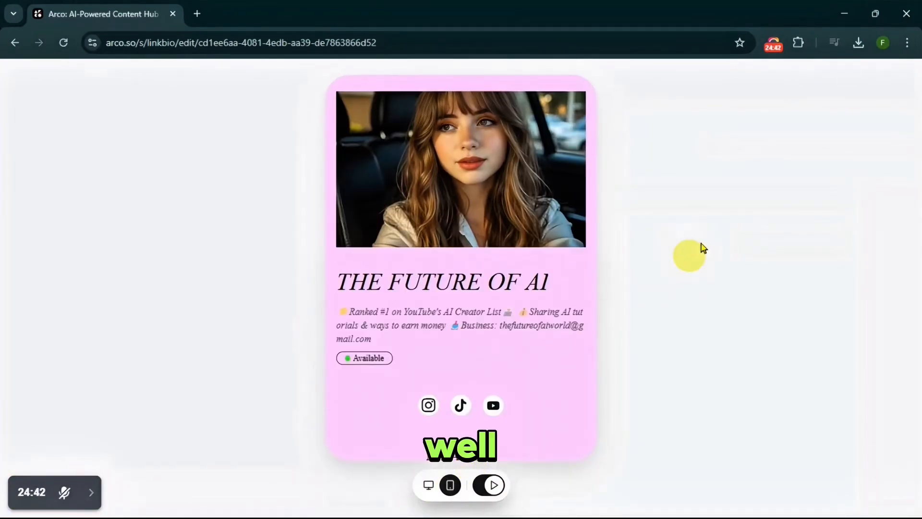
pyautogui.scroll(-2, 512, 361)
pyautogui.scroll(-5, 512, 361)
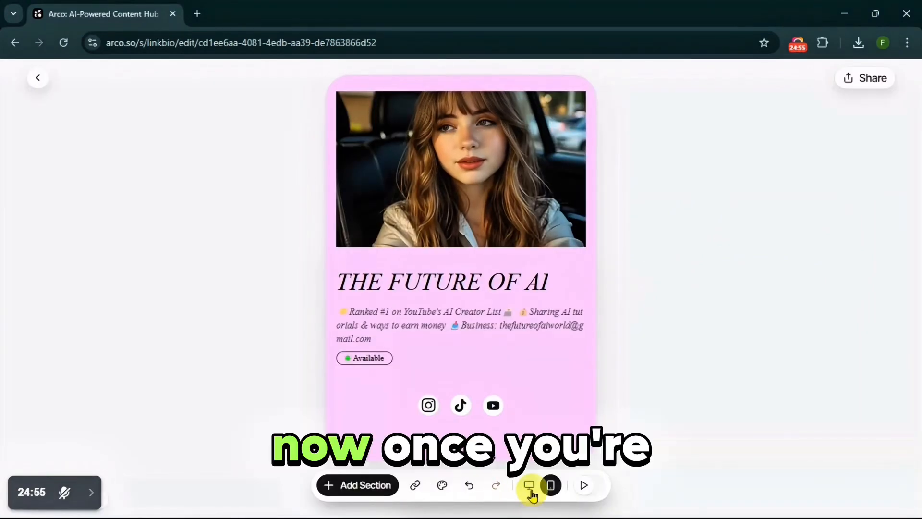
pyautogui.click(530, 486)
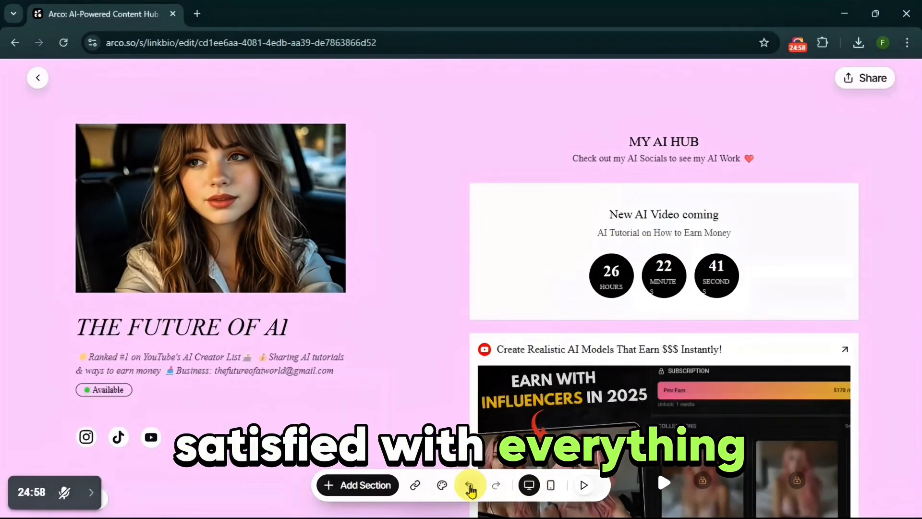
# Personalize the share link as thefutureofai and publish the content hub
pyautogui.click(875, 79)
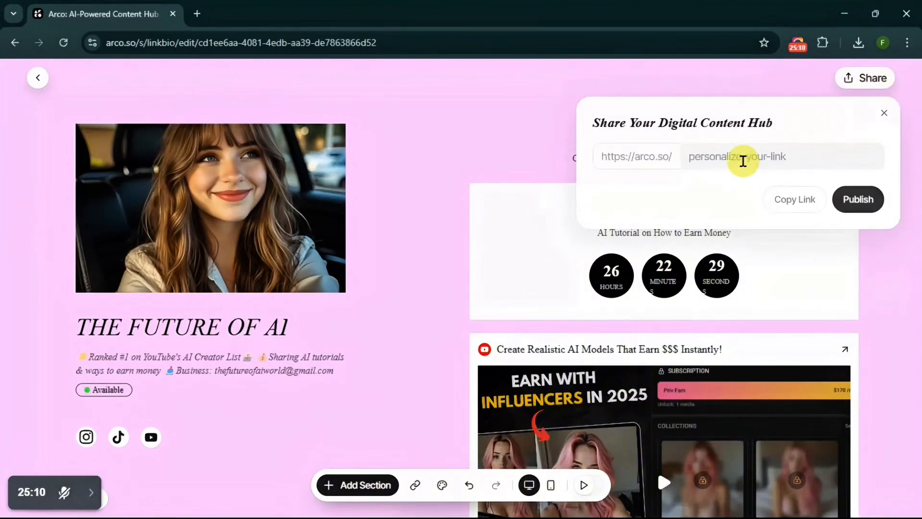
pyautogui.click(741, 157)
pyautogui.write('thefutureofai')
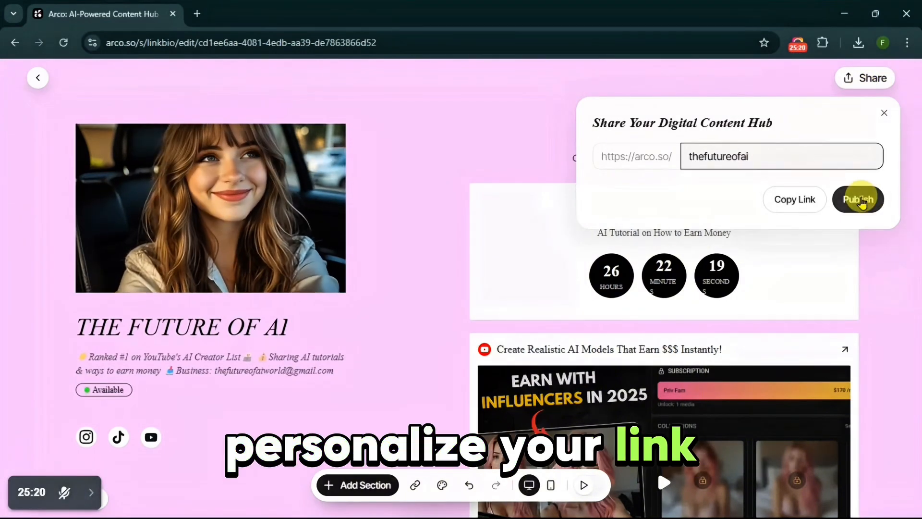
pyautogui.click(884, 198)
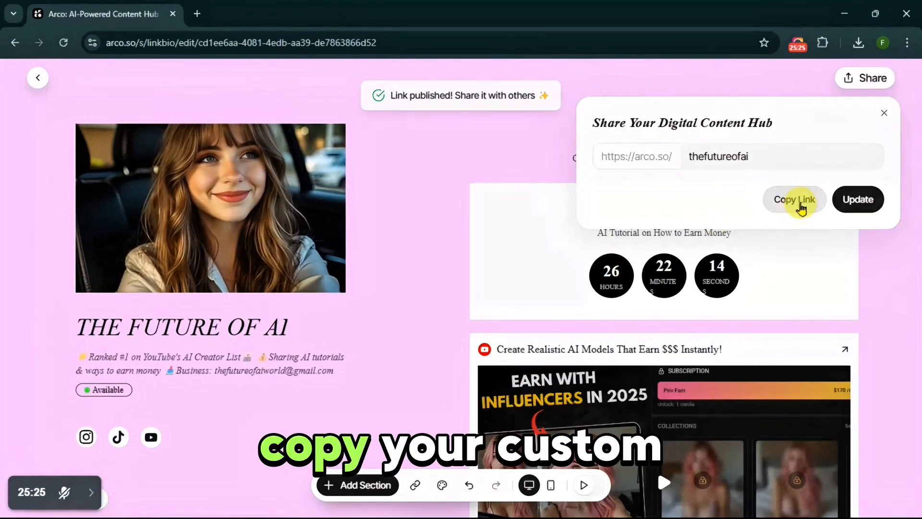
# Copy the published hub link and open it in a new browser tab to test the live page
pyautogui.click(800, 205)
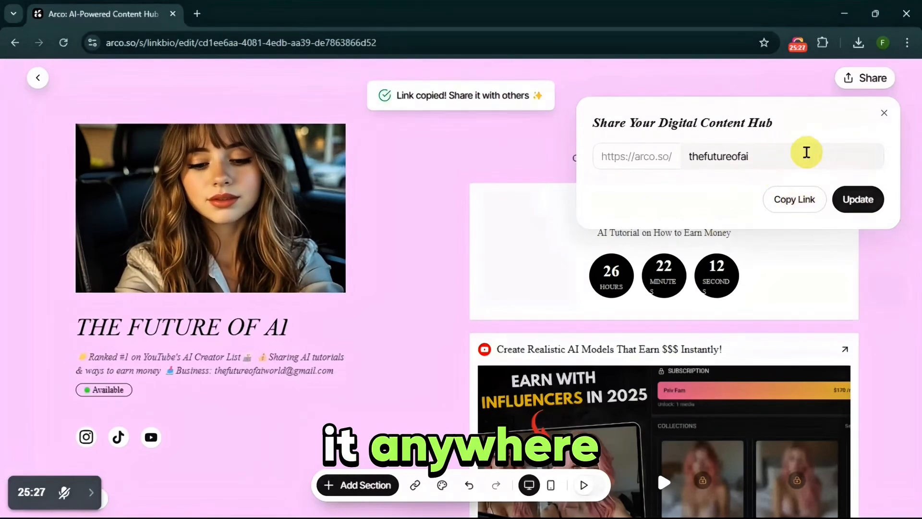
pyautogui.click(546, 144)
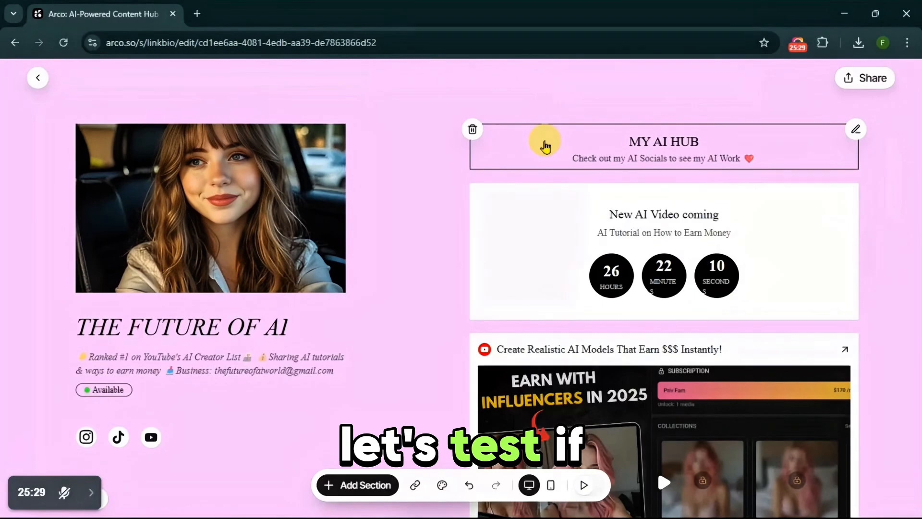
pyautogui.click(197, 14)
pyautogui.rightClick(226, 45)
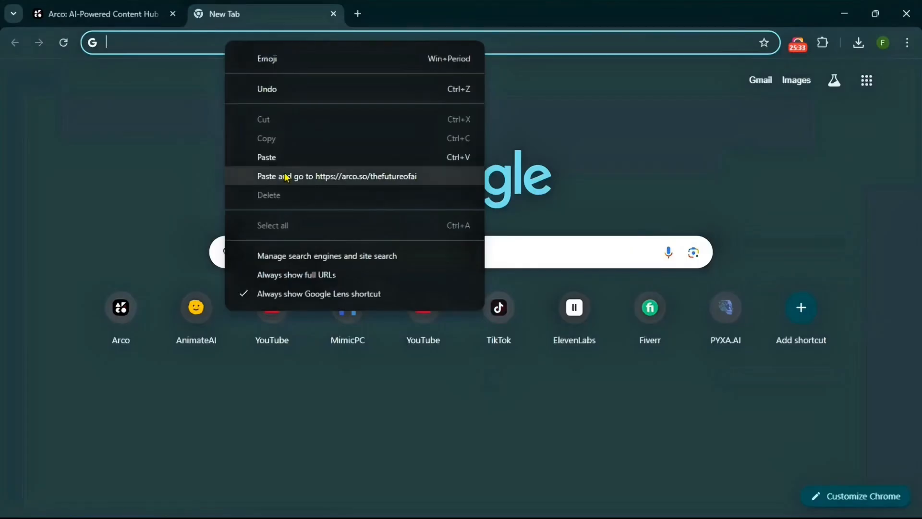
pyautogui.click(309, 177)
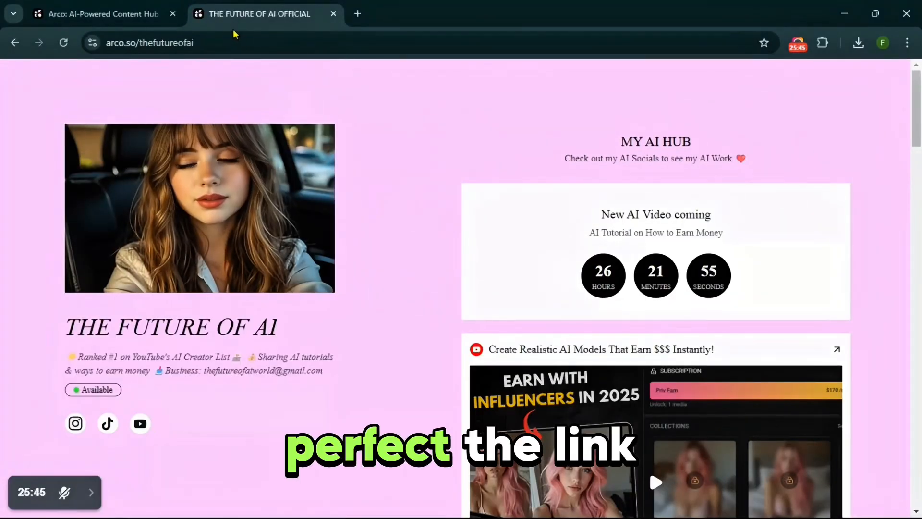
pyautogui.click(237, 38)
pyautogui.click(372, 111)
pyautogui.moveTo(916, 138); pyautogui.dragTo(920, 103)
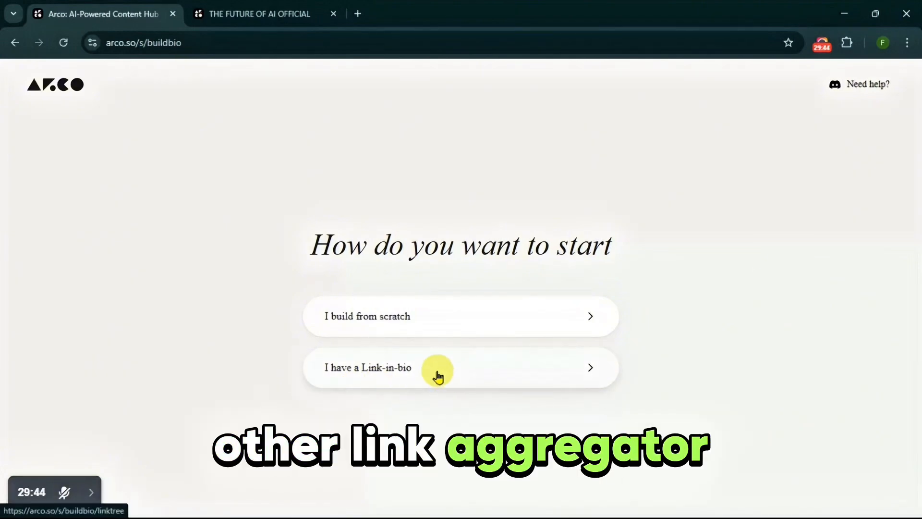
# Start a new hub from an existing link-in-bio and copy the address of the Linktree page linktr.ee/thefutureofai_
pyautogui.click(437, 375)
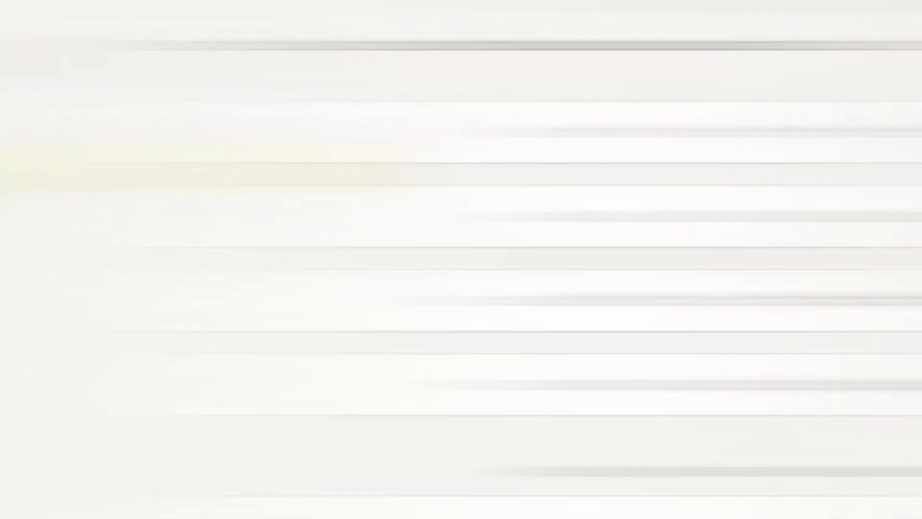
pyautogui.scroll(-5, 870, 180)
pyautogui.scroll(4, 872, 174)
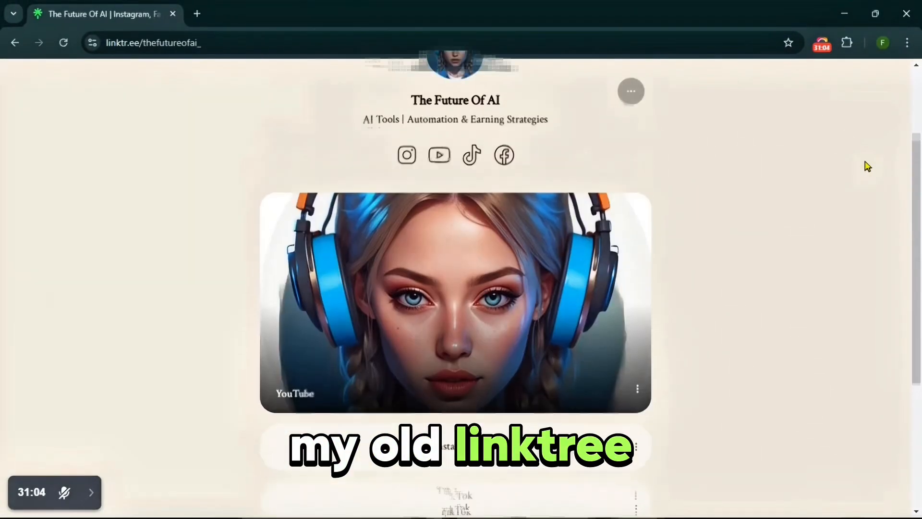
pyautogui.scroll(-4, 864, 165)
pyautogui.scroll(4, 864, 165)
pyautogui.scroll(2, 866, 163)
pyautogui.scroll(-5, 865, 164)
pyautogui.scroll(6, 864, 164)
pyautogui.click(219, 38)
pyautogui.rightClick(219, 43)
pyautogui.click(279, 166)
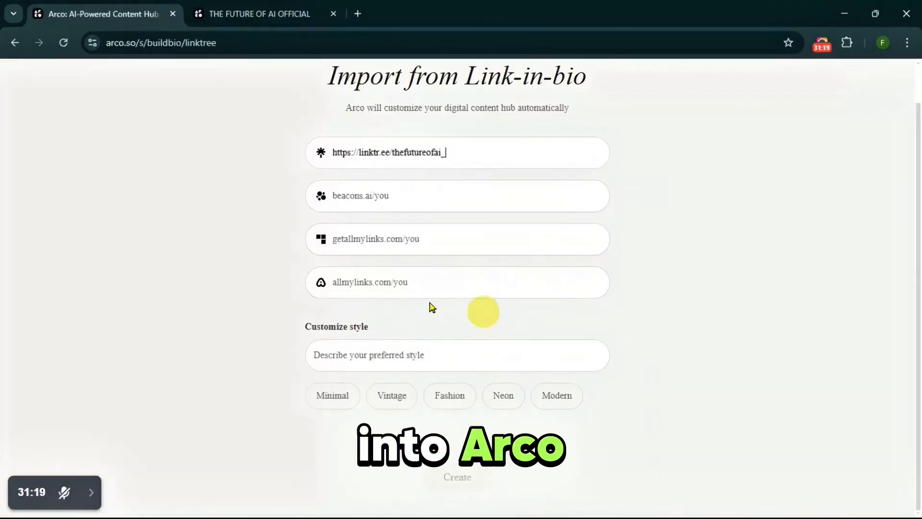
pyautogui.click(401, 397)
pyautogui.click(457, 477)
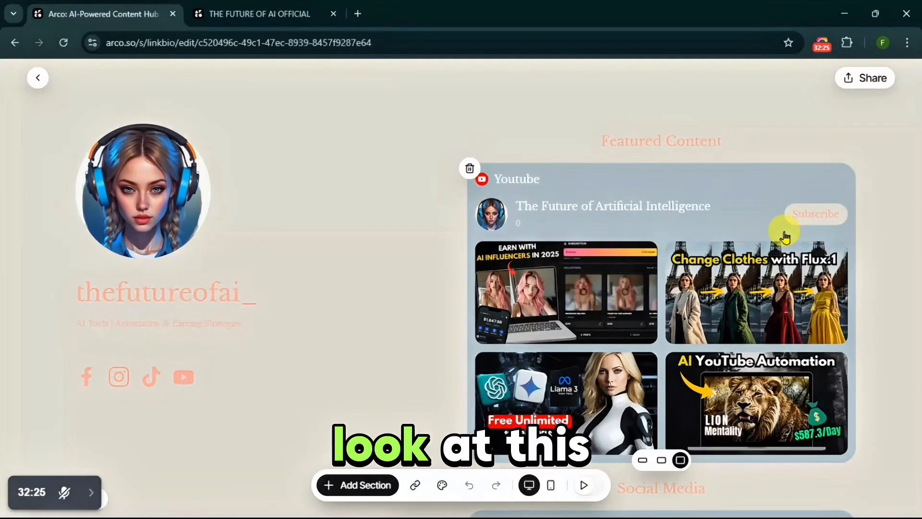
pyautogui.scroll(-15, 866, 208)
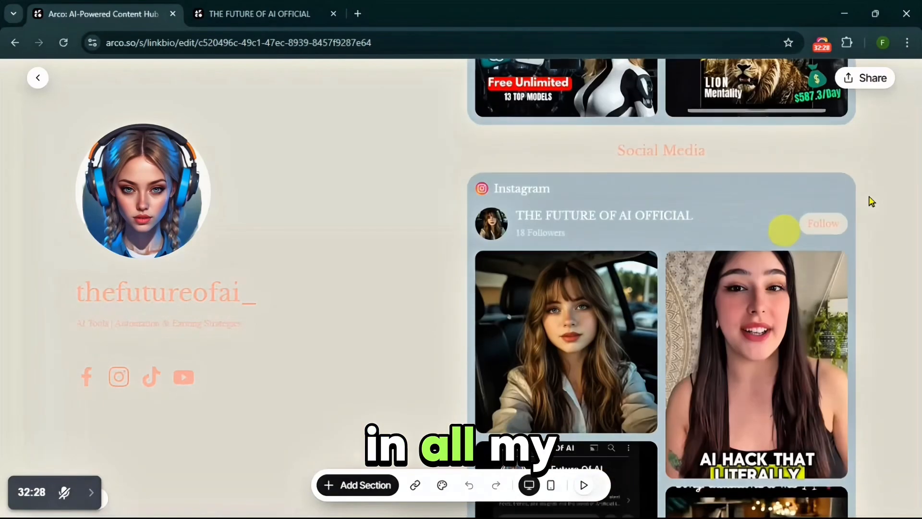
# Apply the black template with lime green cards to the imported hub and change its page background to dark maroon
pyautogui.scroll(15, 871, 201)
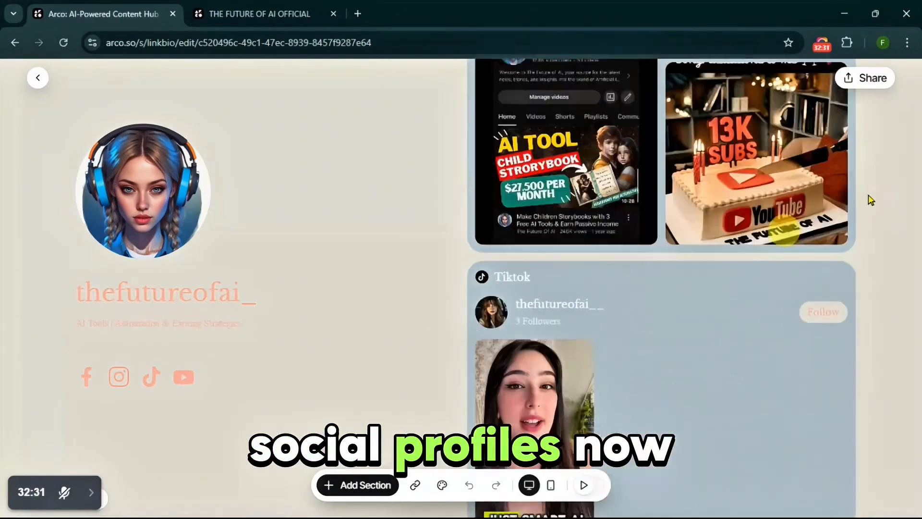
pyautogui.scroll(2, 845, 192)
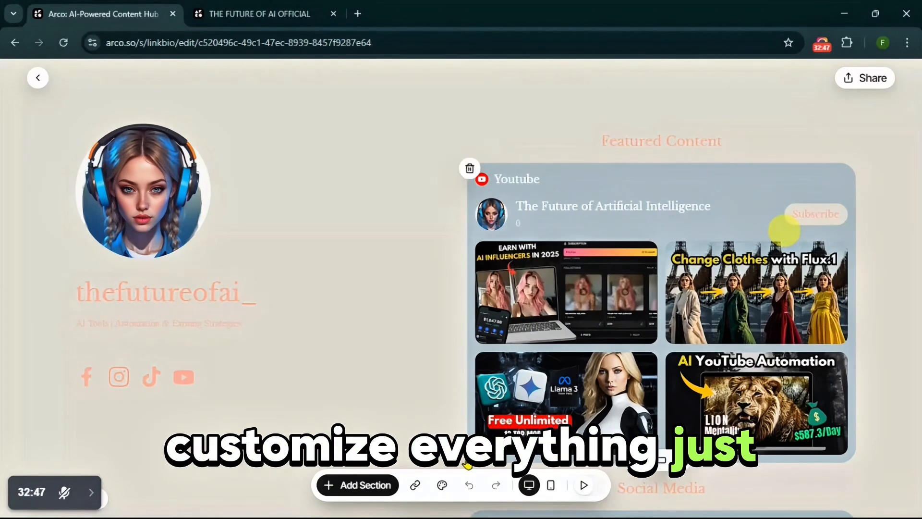
pyautogui.click(442, 484)
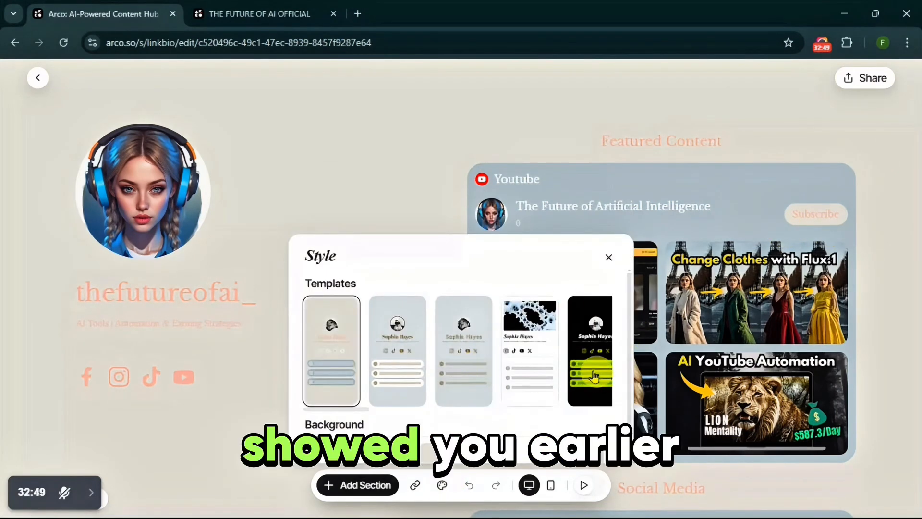
pyautogui.click(600, 363)
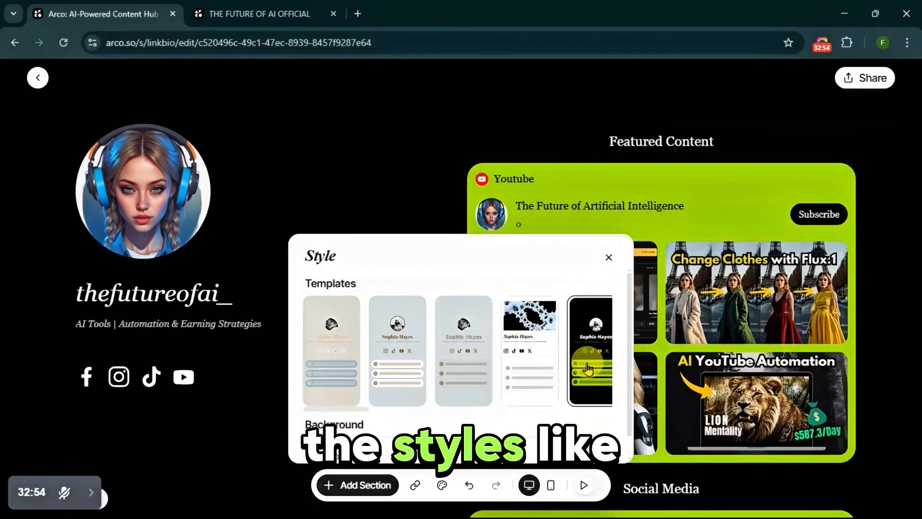
pyautogui.scroll(-1, 480, 364)
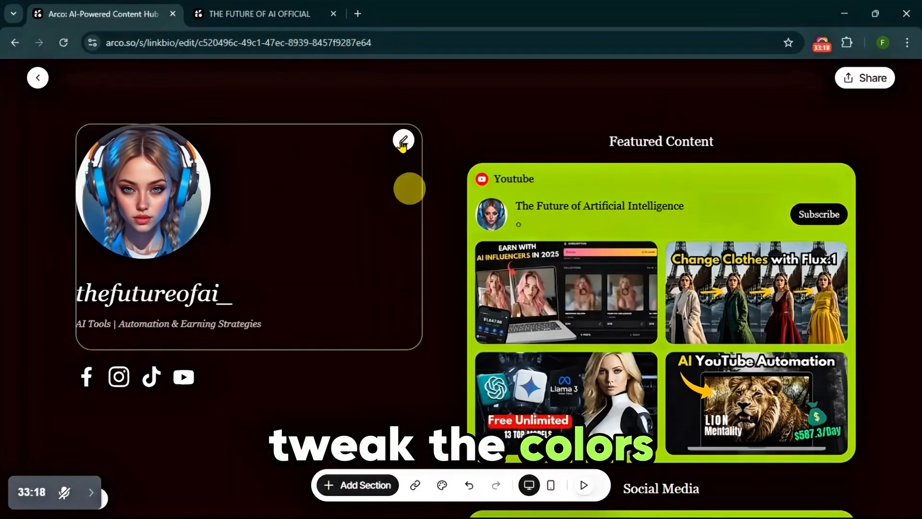
# Turn on AI Motion for the hub's profile image
pyautogui.click(403, 144)
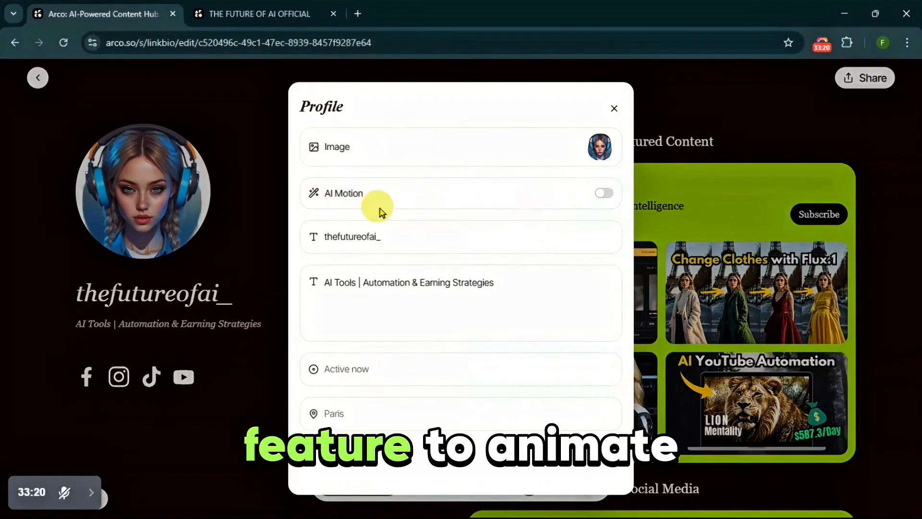
pyautogui.click(603, 193)
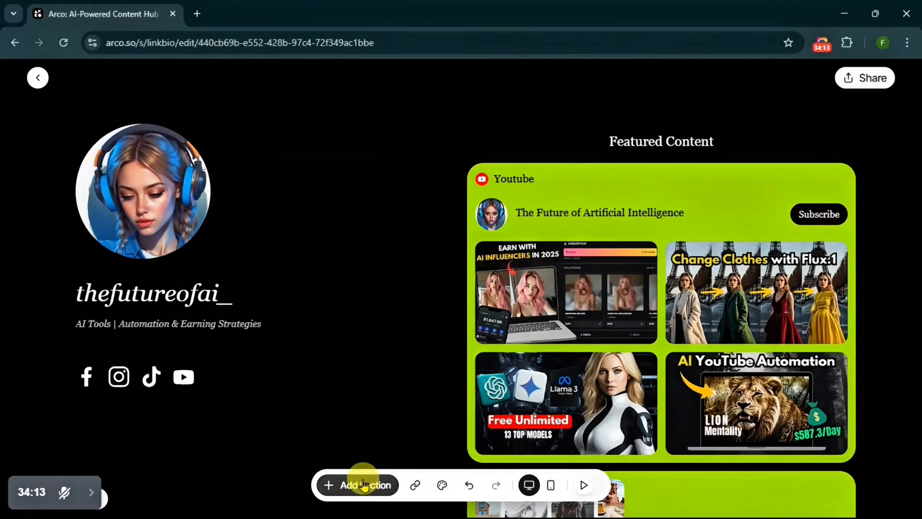
# Examine the animated hub's section options and its featured content and social profile sections
pyautogui.click(360, 485)
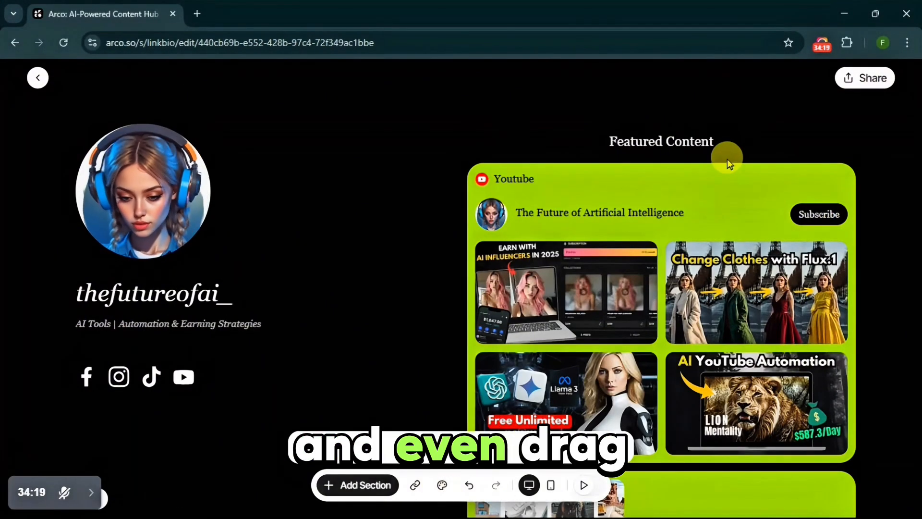
pyautogui.moveTo(726, 157); pyautogui.dragTo(752, 136)
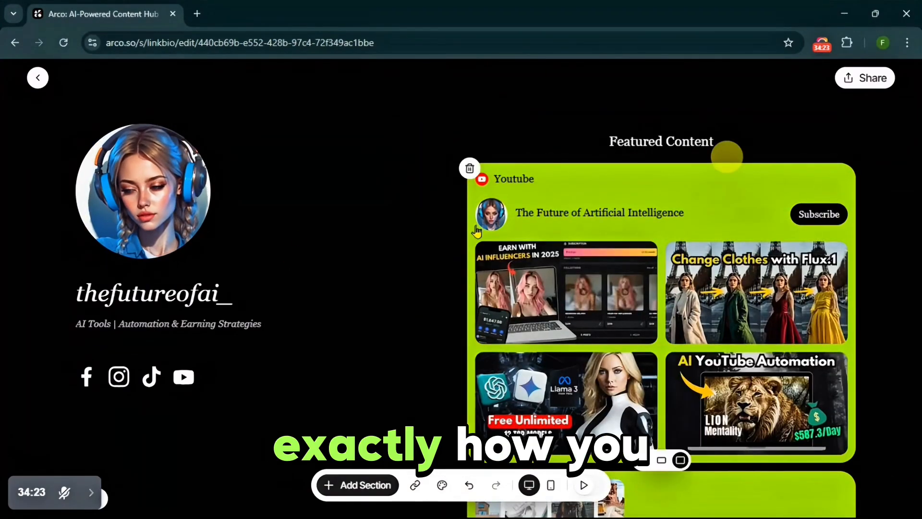
pyautogui.scroll(-20, 380, 160)
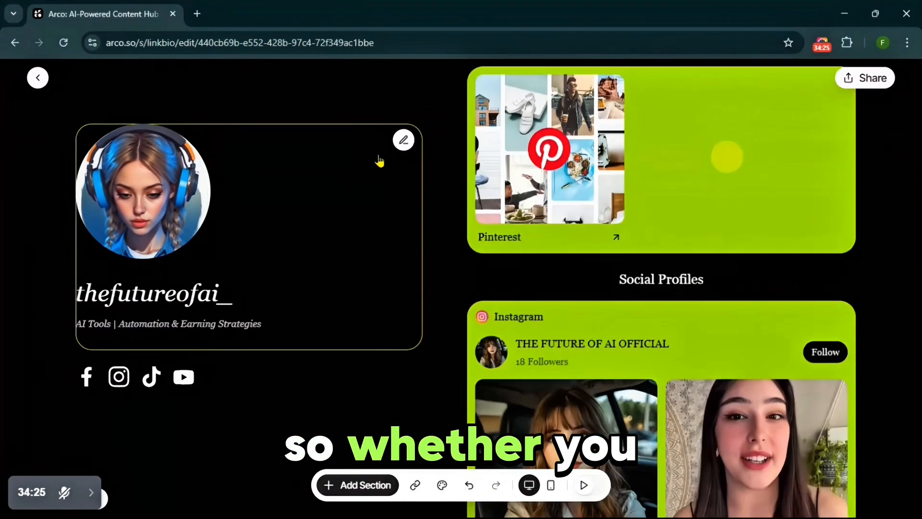
pyautogui.scroll(10, 379, 161)
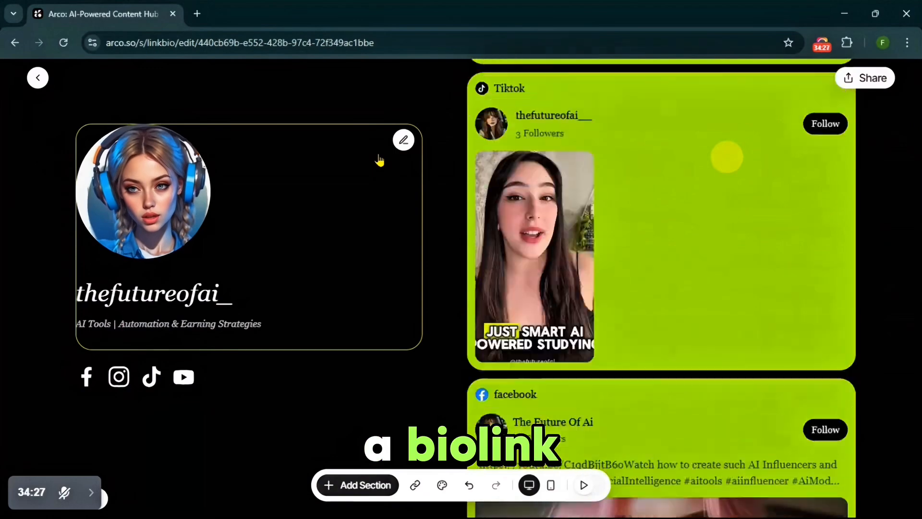
pyautogui.scroll(5, 380, 161)
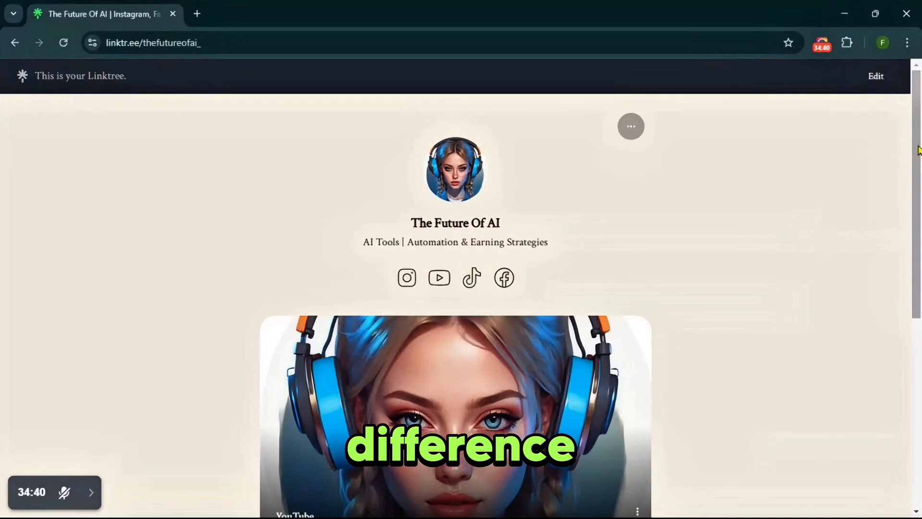
# Compare the Linktree page's plain link list with the Arco hub's embedded content sections
pyautogui.moveTo(918, 150); pyautogui.dragTo(919, 359)
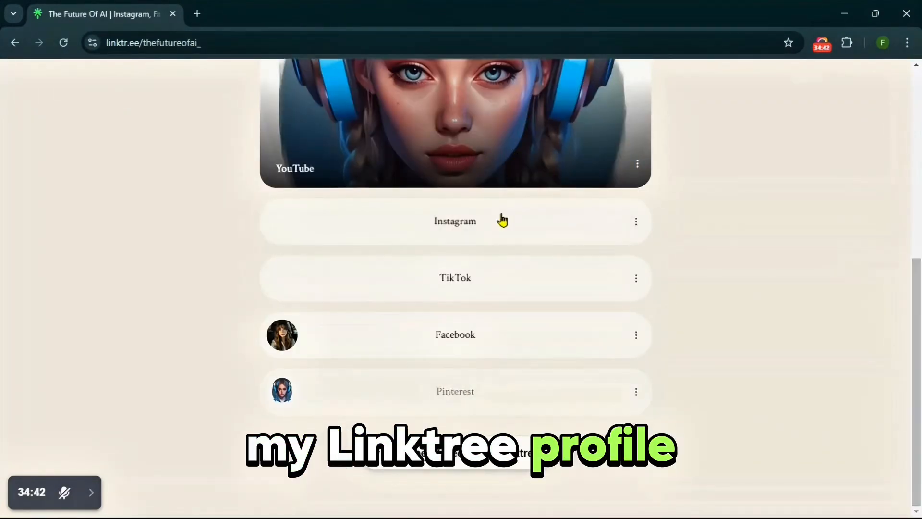
pyautogui.click(842, 16)
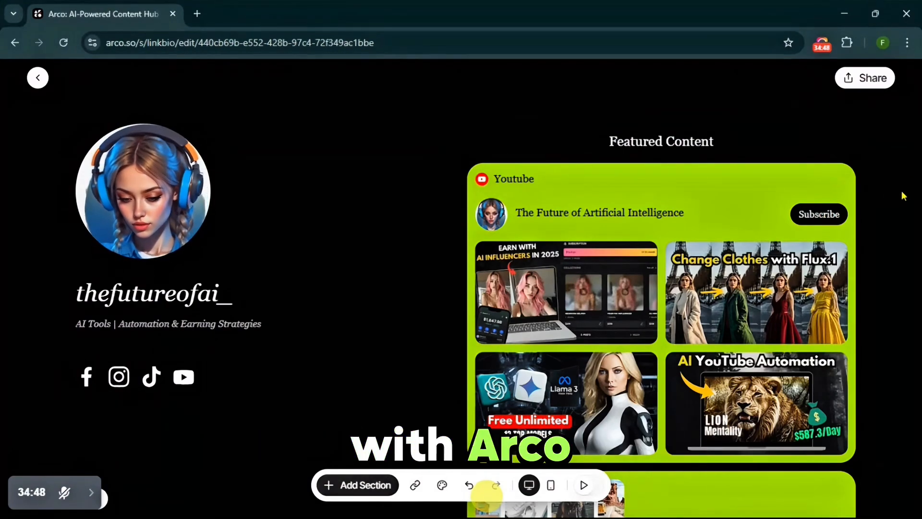
pyautogui.scroll(-15, 902, 158)
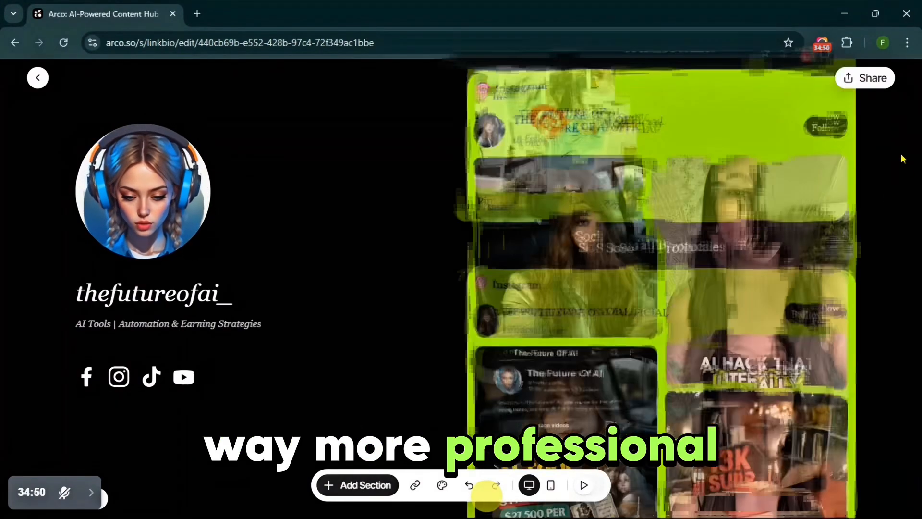
pyautogui.scroll(-4, 900, 158)
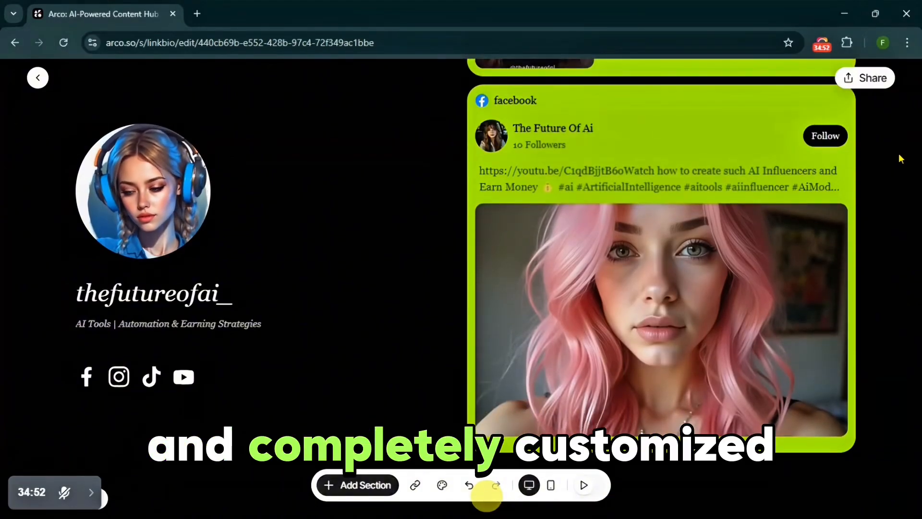
pyautogui.scroll(8, 901, 159)
pyautogui.scroll(12, 901, 159)
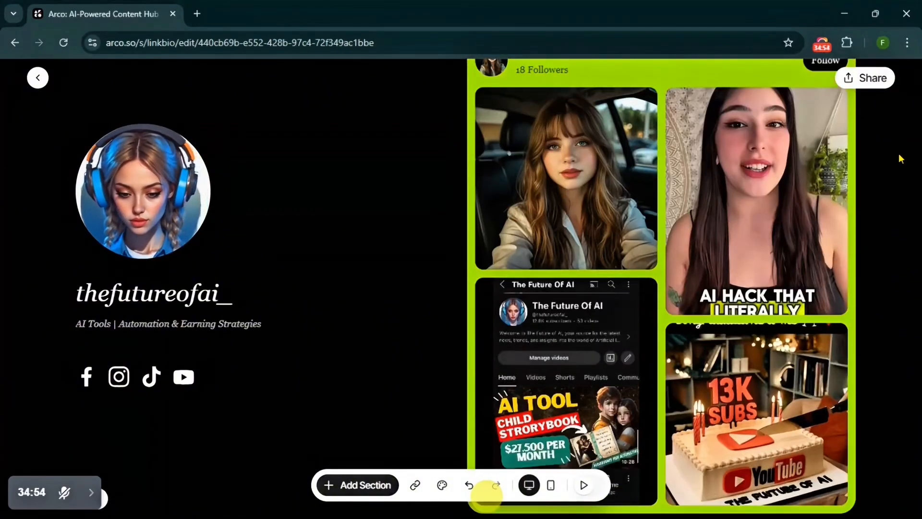
pyautogui.scroll(2, 901, 158)
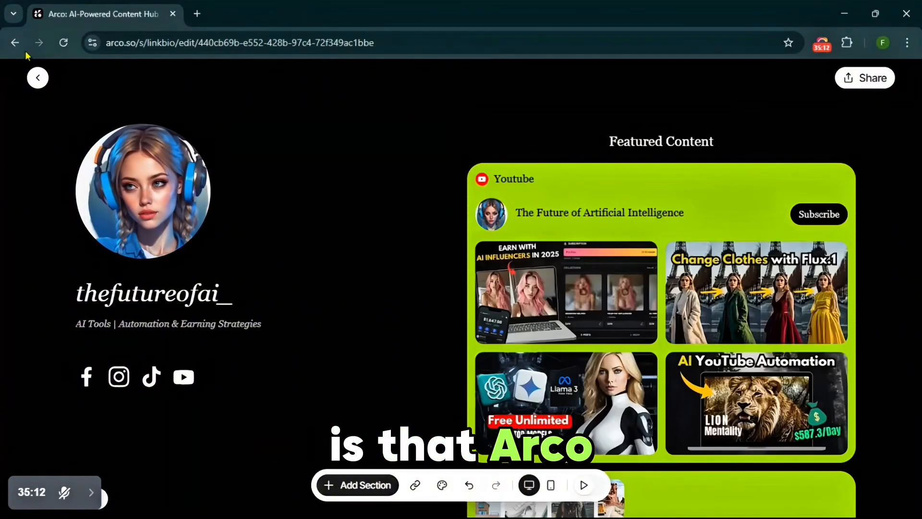
# Leave the hub editor and open the My Space dashboard to examine the analytics
pyautogui.click(32, 76)
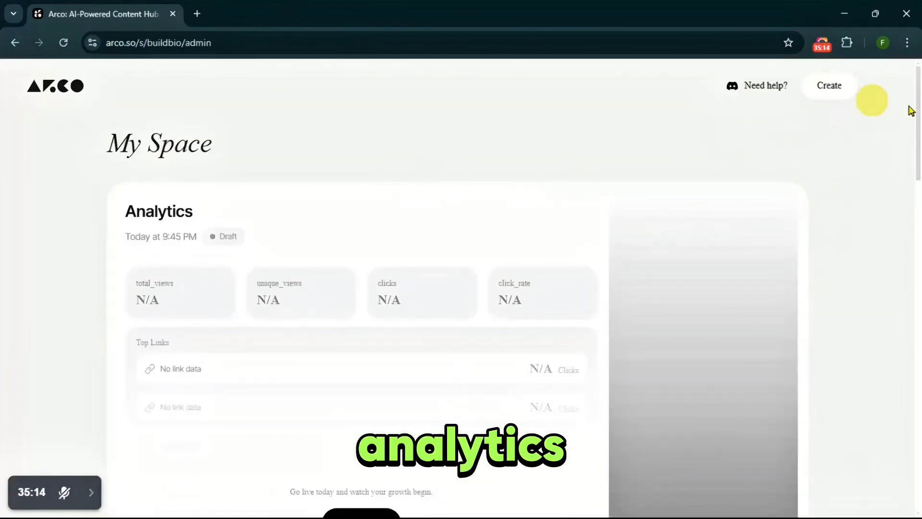